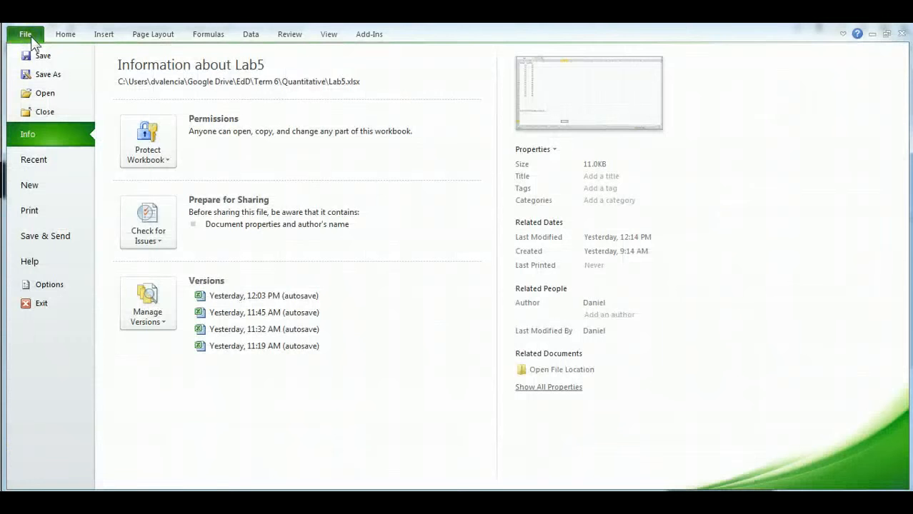
- Open Excel Options and make sure the Analysis ToolPak and Analysis ToolPak - VBA add-ins are enabled
left_click(48, 284)
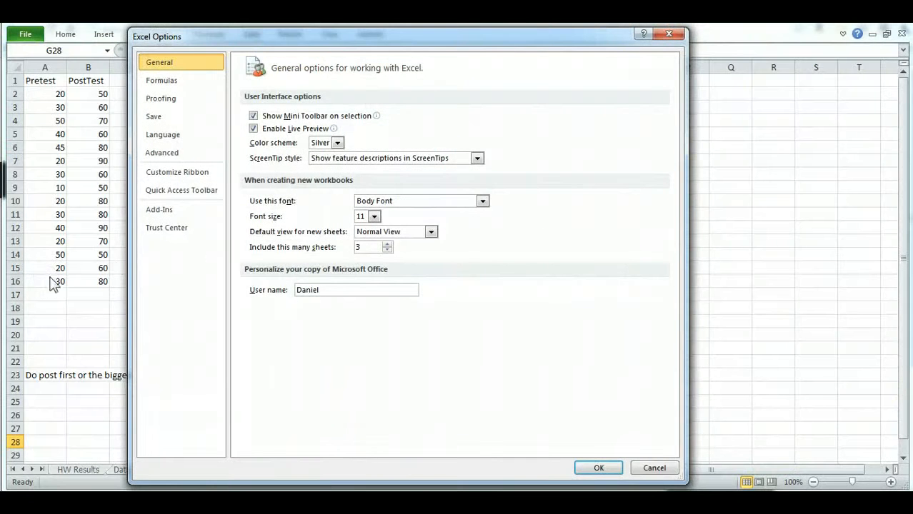
left_click(180, 218)
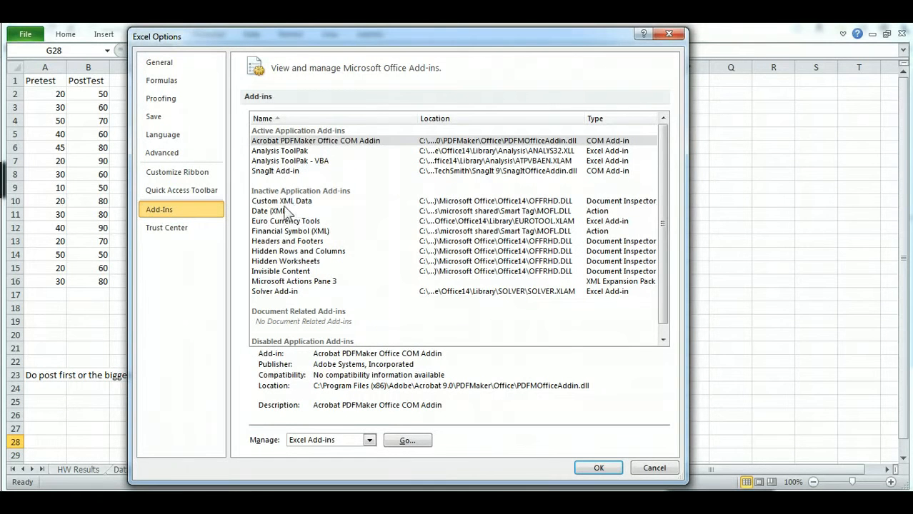
left_click(406, 441)
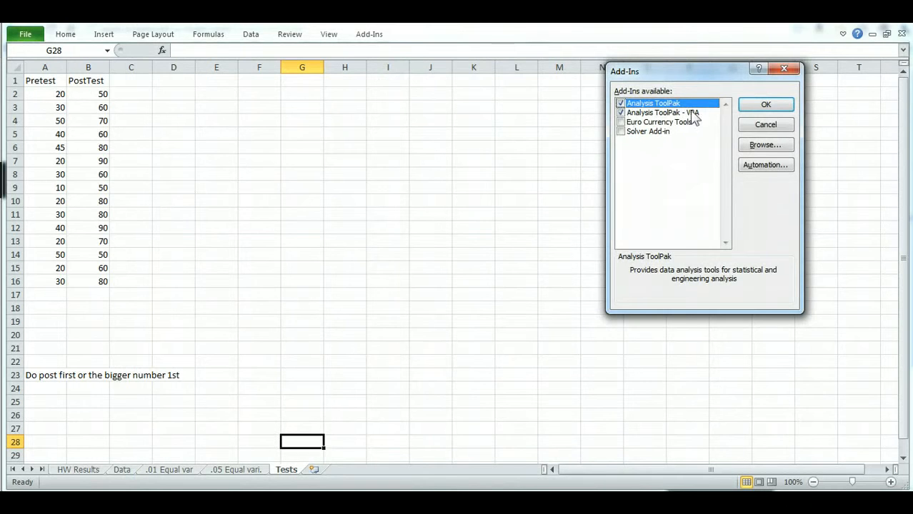
left_click(764, 105)
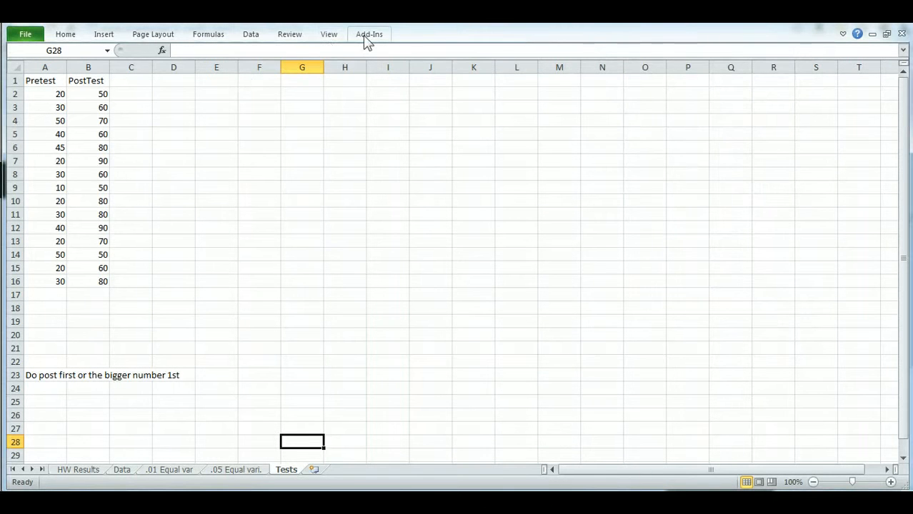
- Show the Data ribbon and keep it pinned open
left_click(252, 36)
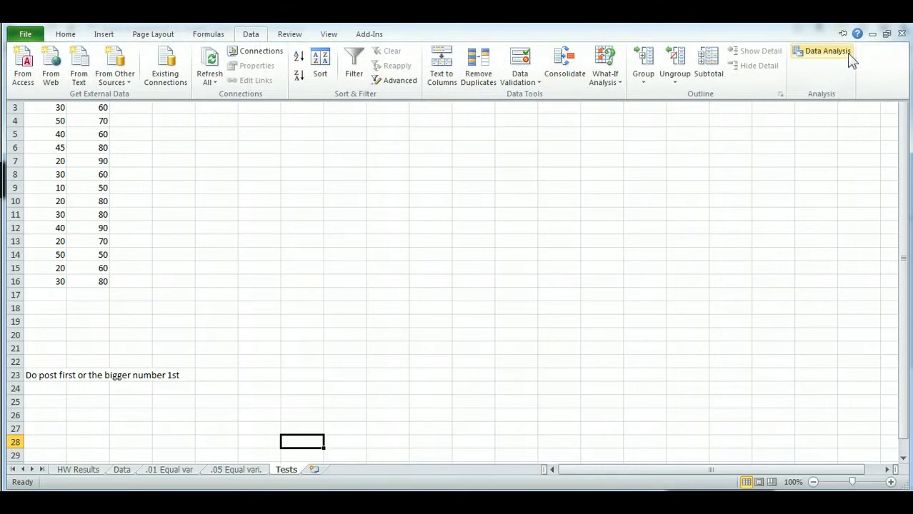
left_click(251, 36)
double_click(252, 36)
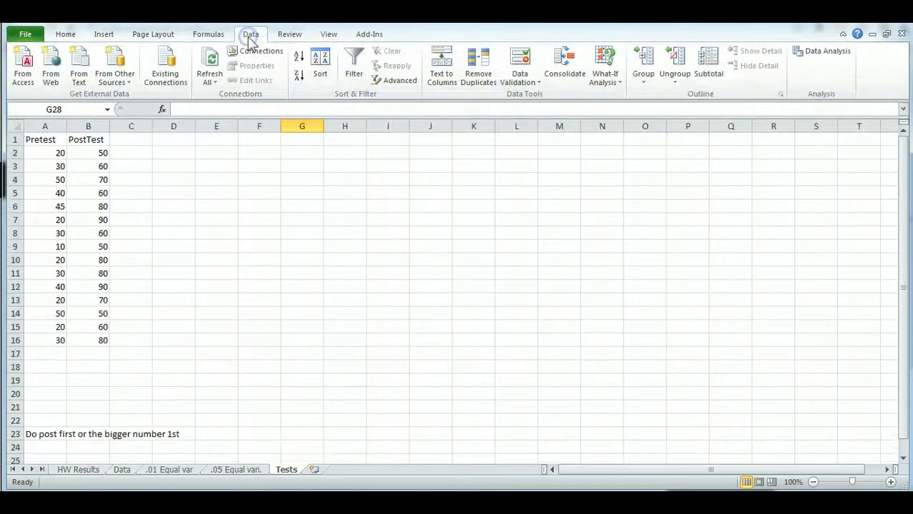
- Open Data Analysis and choose the t-Test: Paired Two Sample for Means tool
left_click(823, 52)
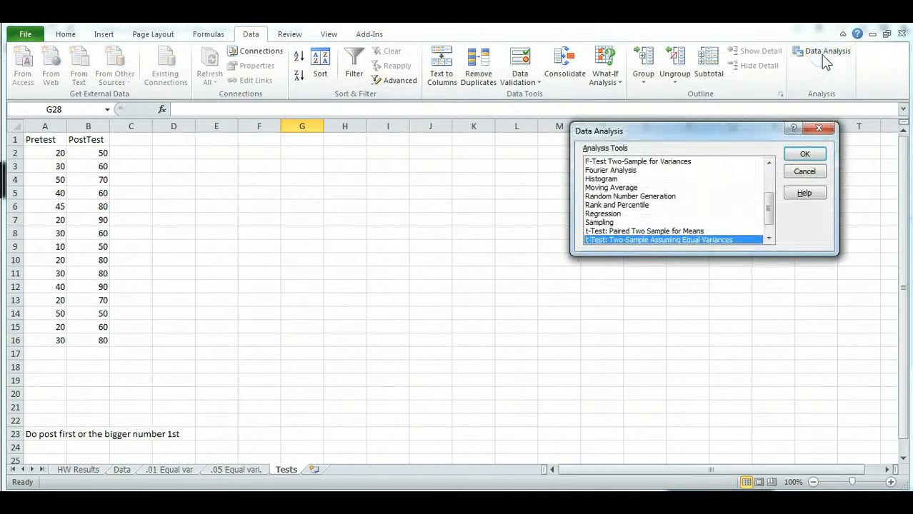
left_click(812, 172)
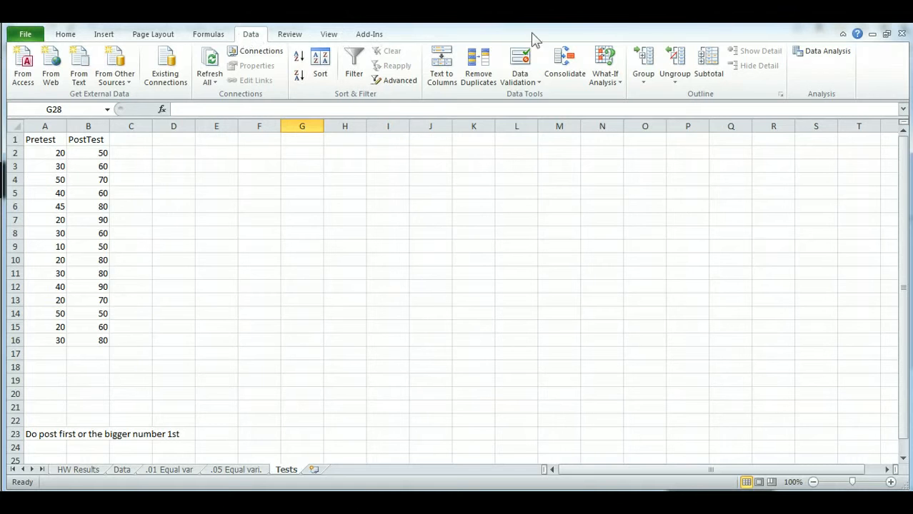
left_click(811, 52)
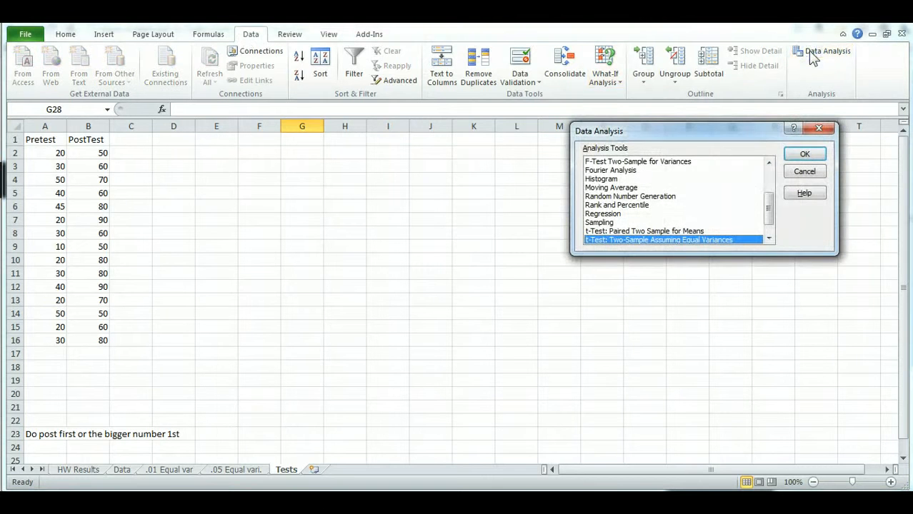
left_click(678, 232)
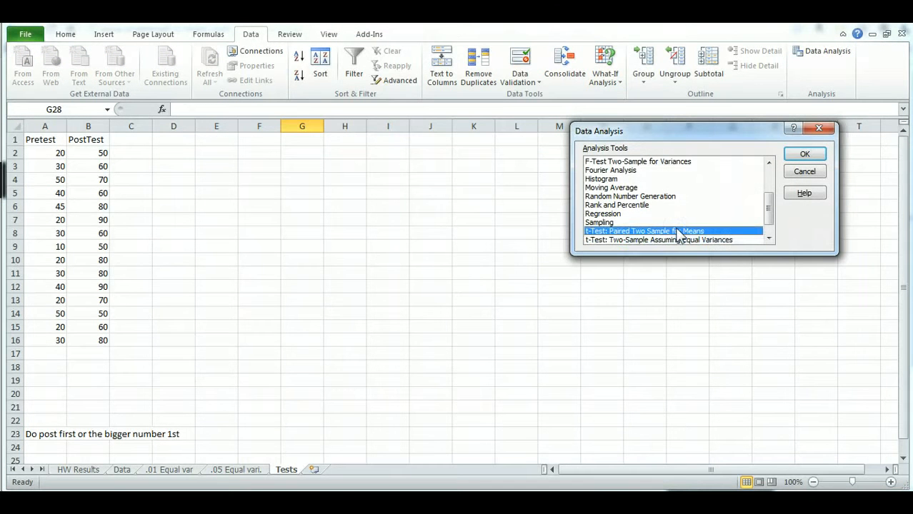
left_click(802, 155)
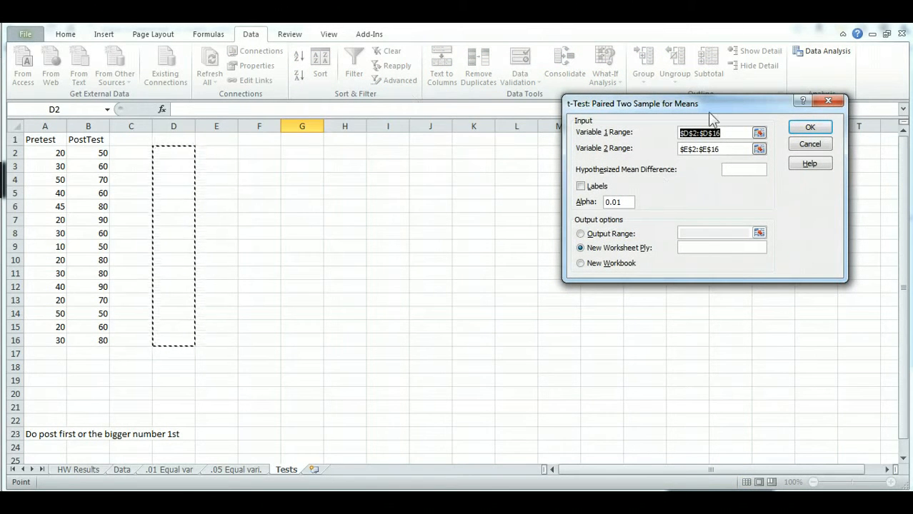
- Clear the existing entries from both variable range boxes of the t-test dialog
key("Delete")
left_click_drag(733, 151, 656, 146)
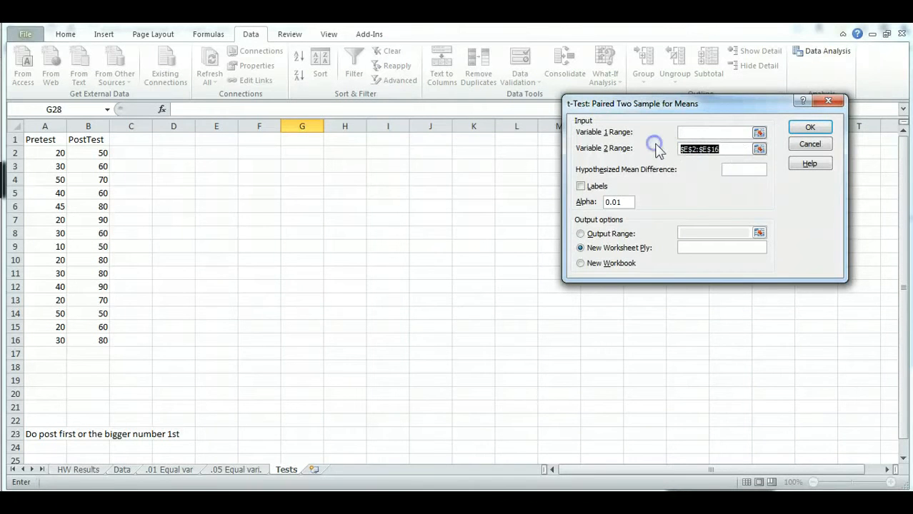
key("Delete")
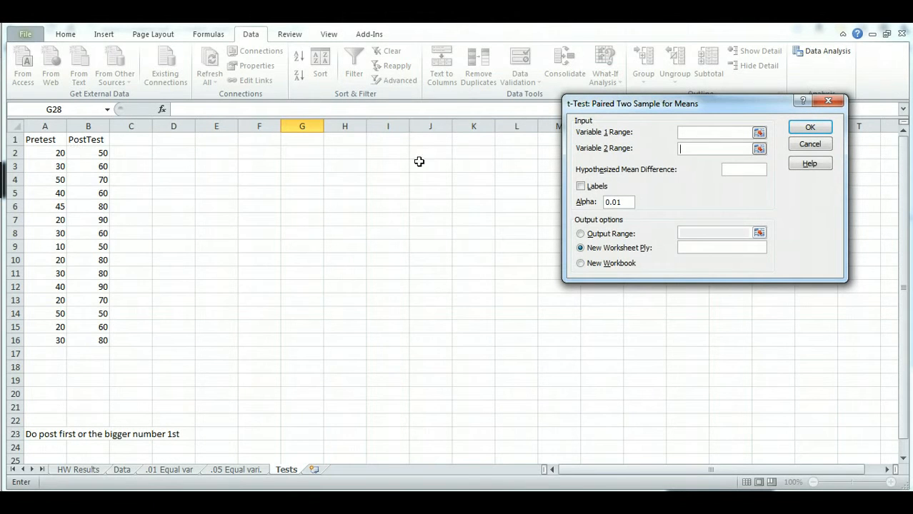
- Set the Variable 1 Range to the PostTest values B2:B16
left_click(726, 132)
left_click(759, 132)
left_click(84, 148)
left_click_drag(85, 149, 408, 214)
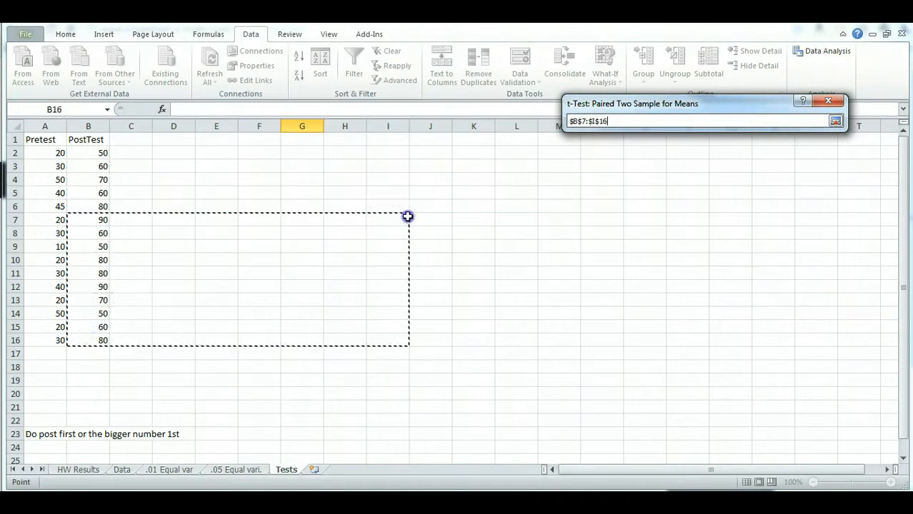
left_click(95, 153)
left_click_drag(95, 152, 85, 340)
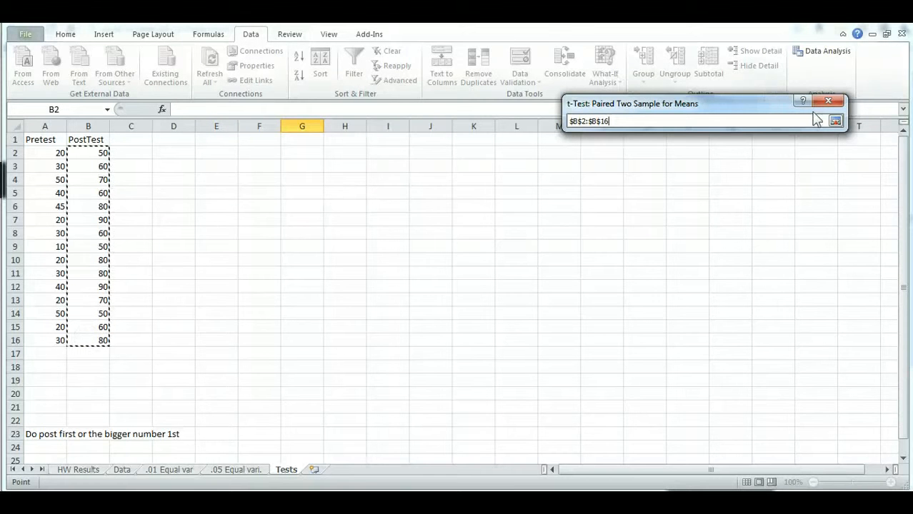
left_click(835, 121)
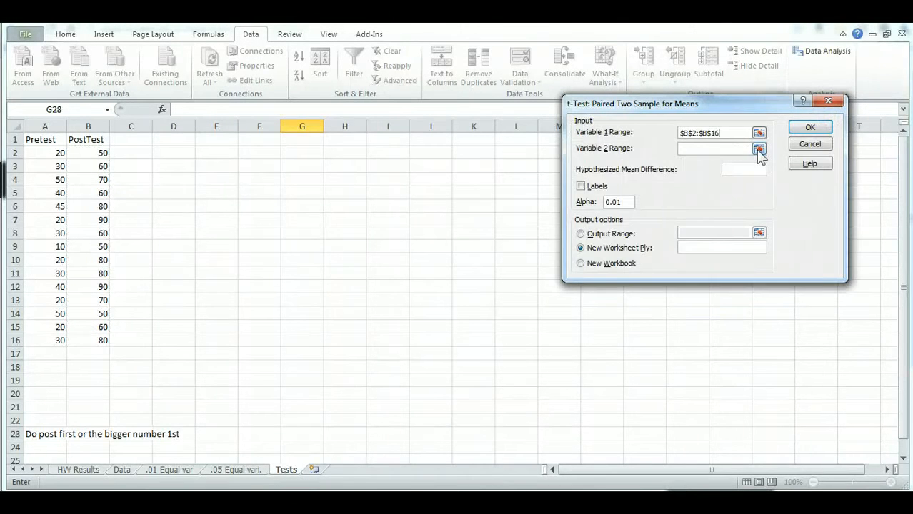
- Set the Variable 2 Range to the Pretest values A2:A16
left_click(759, 149)
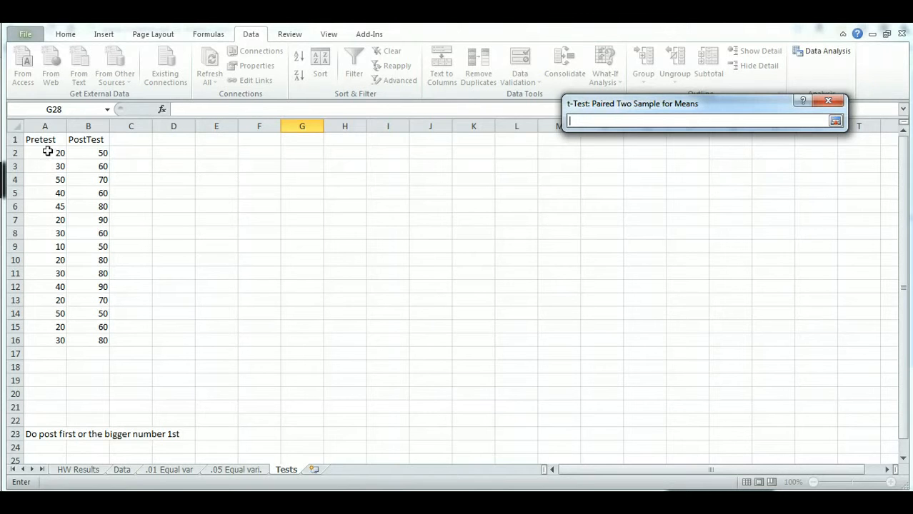
left_click_drag(47, 151, 36, 337)
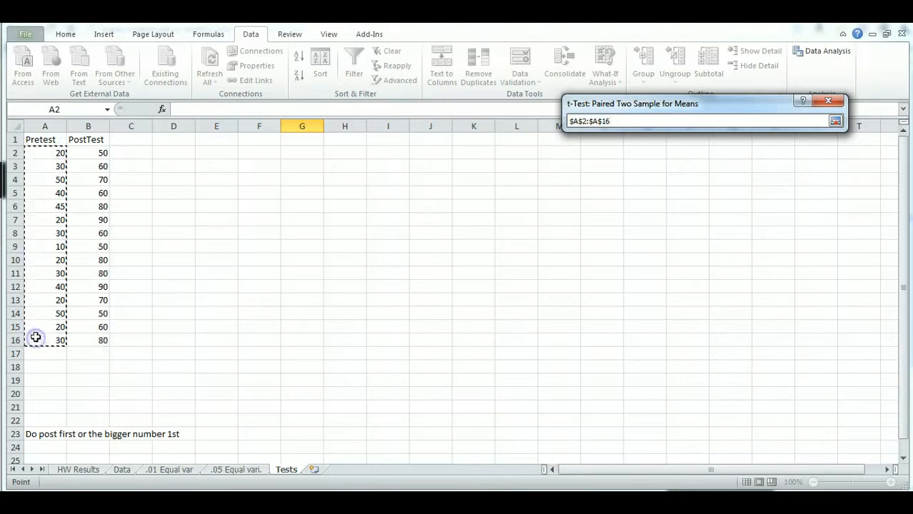
left_click(836, 120)
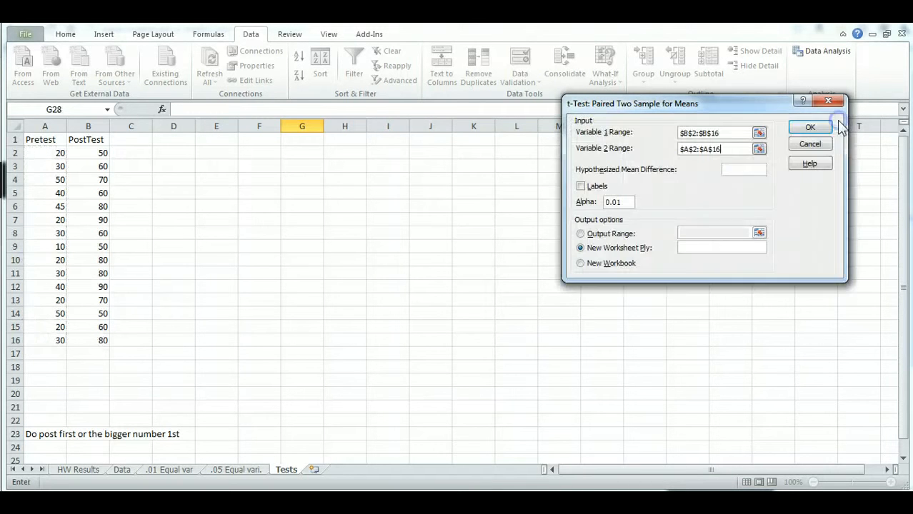
- Run the paired t-test with alpha 0.01, sending output to a new worksheet
left_click(617, 202)
left_click_drag(617, 202, 631, 203)
left_click(800, 129)
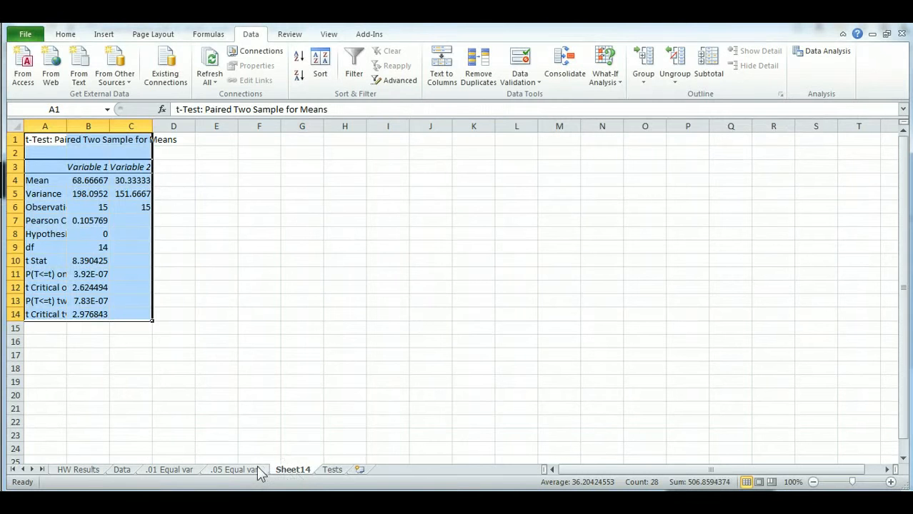
- Rename the new output sheet to Results .01
double_click(294, 470)
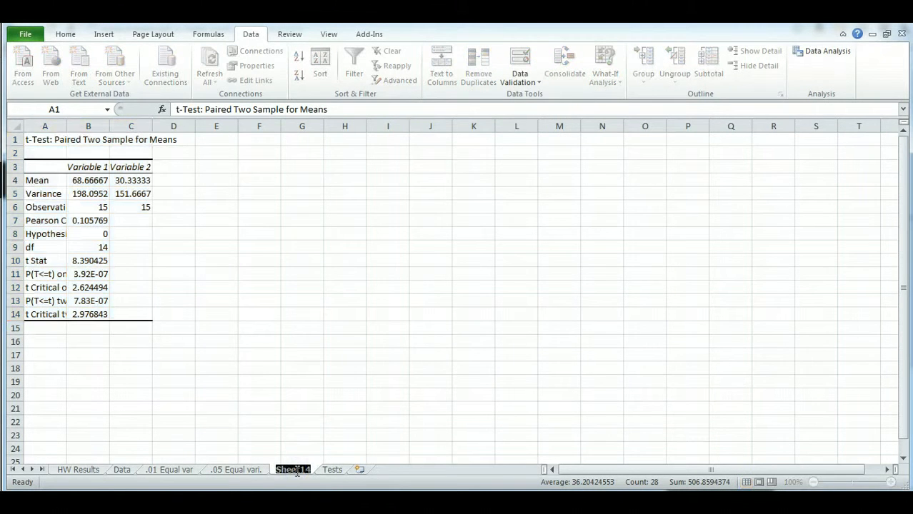
type("REs")
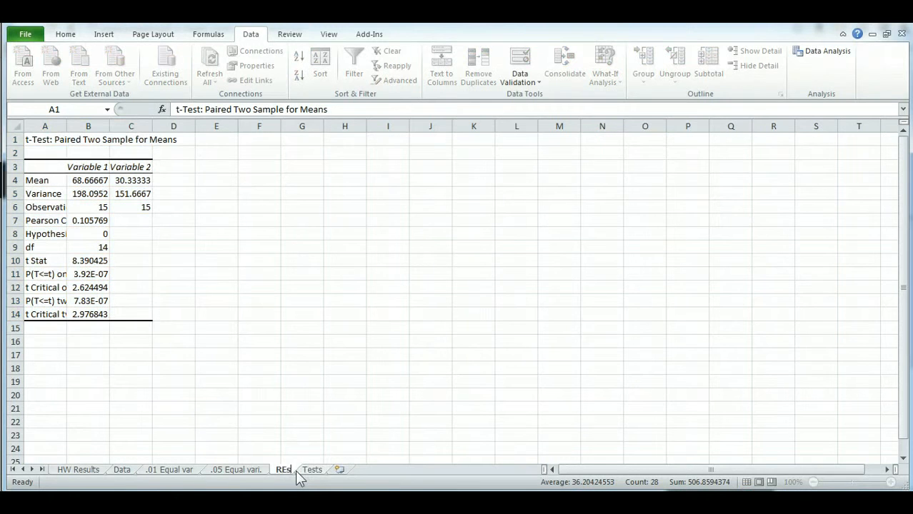
key("BackSpace")
key("BackSpace")
type("esults ")
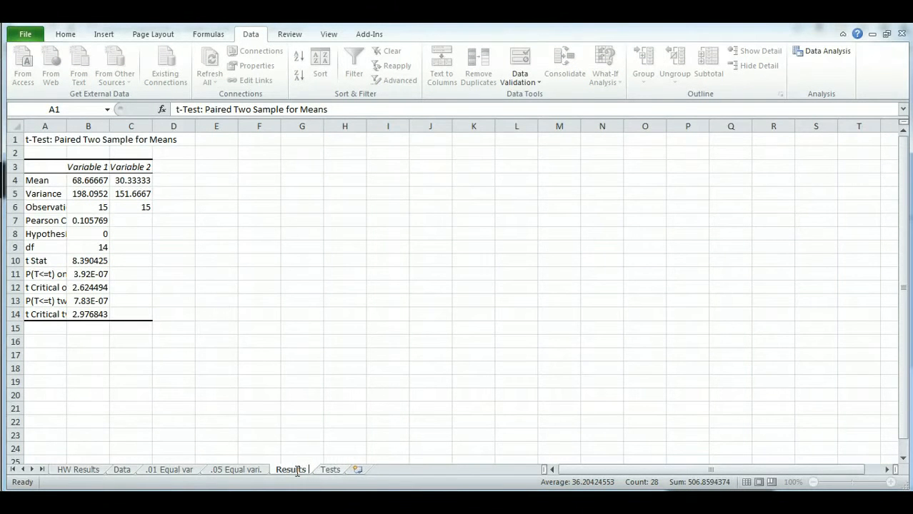
type(".01")
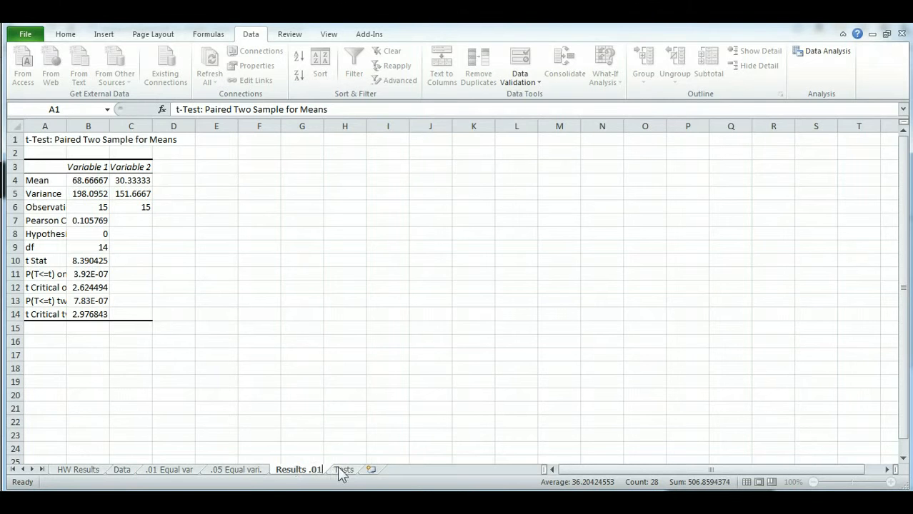
key("Return")
- Widen column A so the full result labels show, checking the t Stat and critical values
left_click(312, 436)
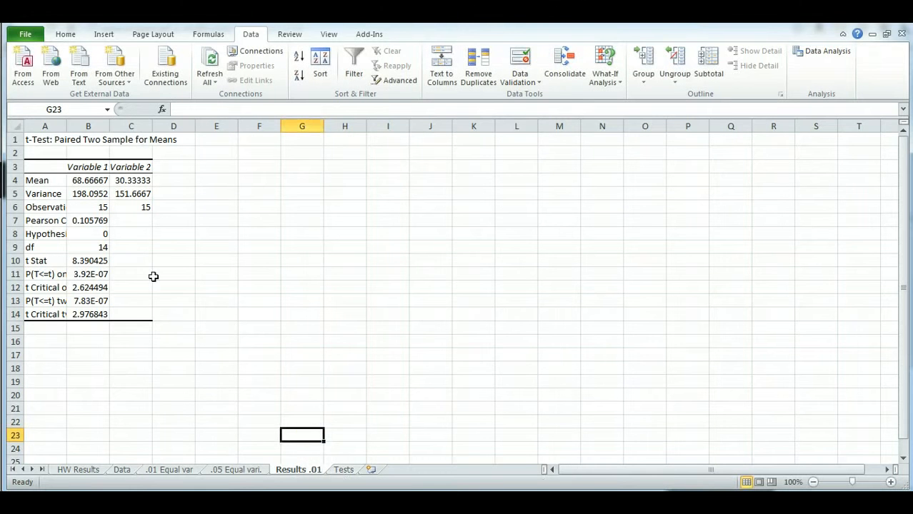
left_click(95, 261)
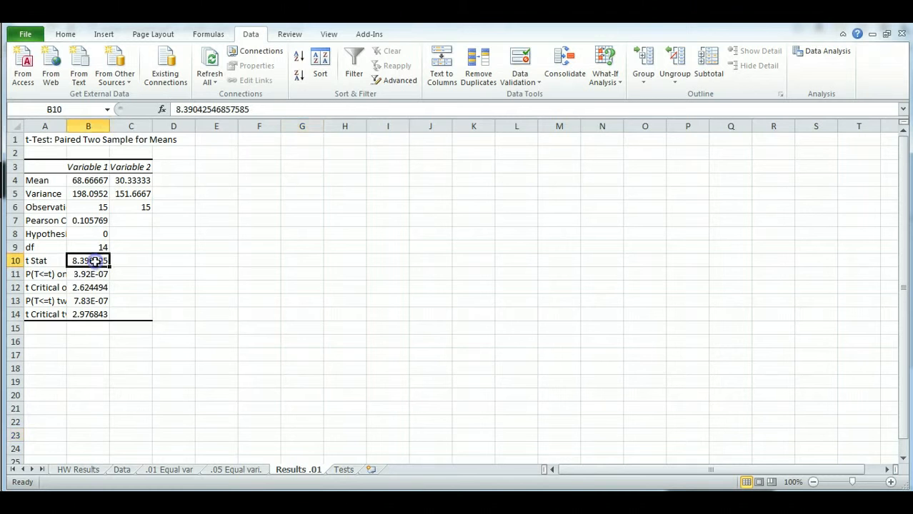
left_click(95, 286)
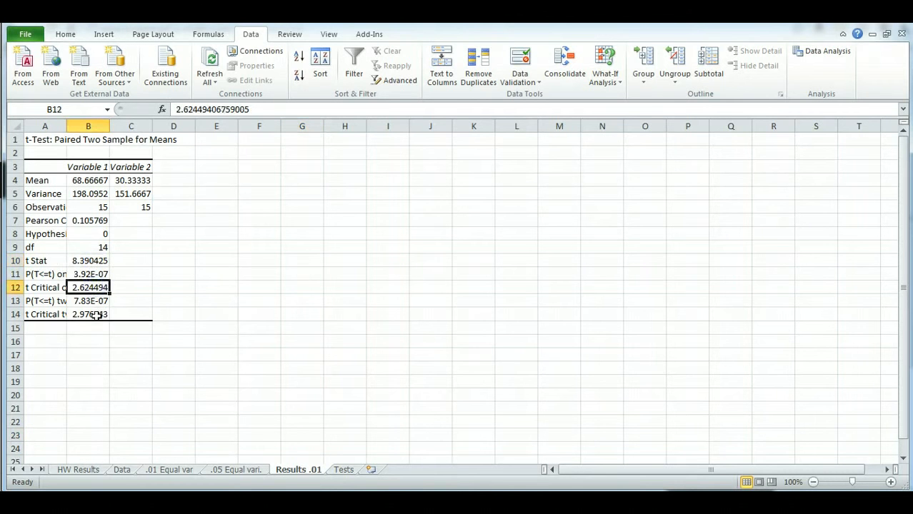
left_click(94, 315)
left_click_drag(63, 127, 108, 126)
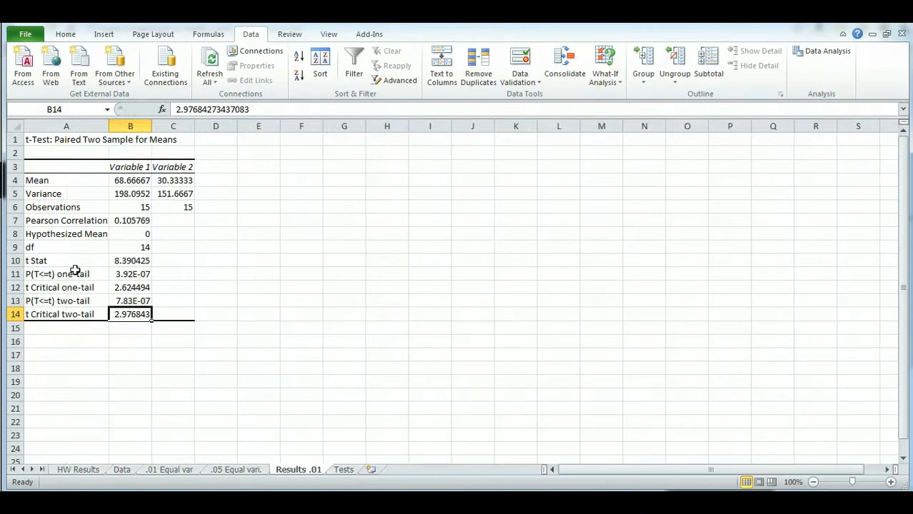
left_click(126, 261)
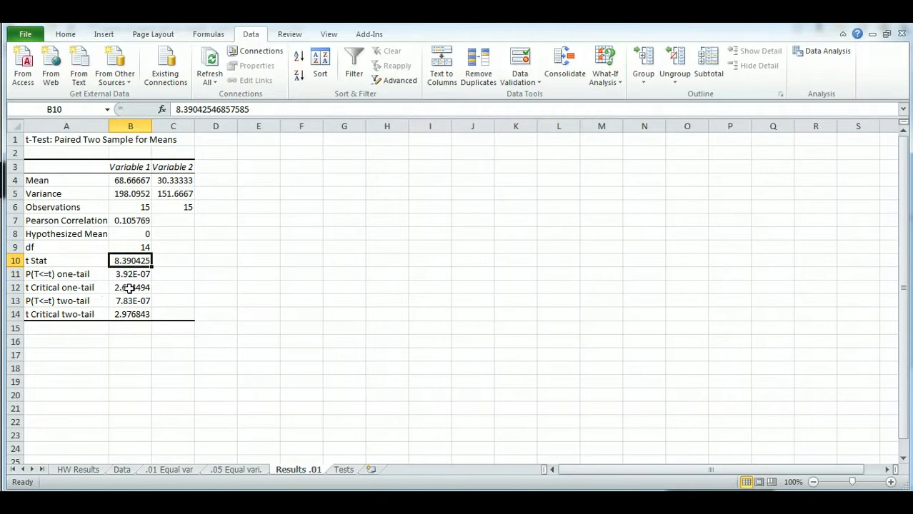
left_click(126, 287)
left_click(132, 315)
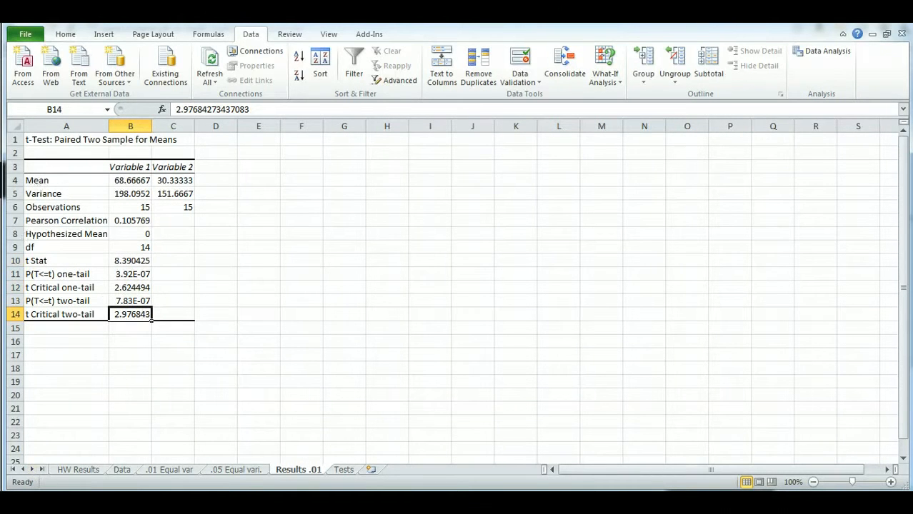
- Compare the first Pretest and PostTest values on the Tests sheet with the results sheet
left_click(344, 471)
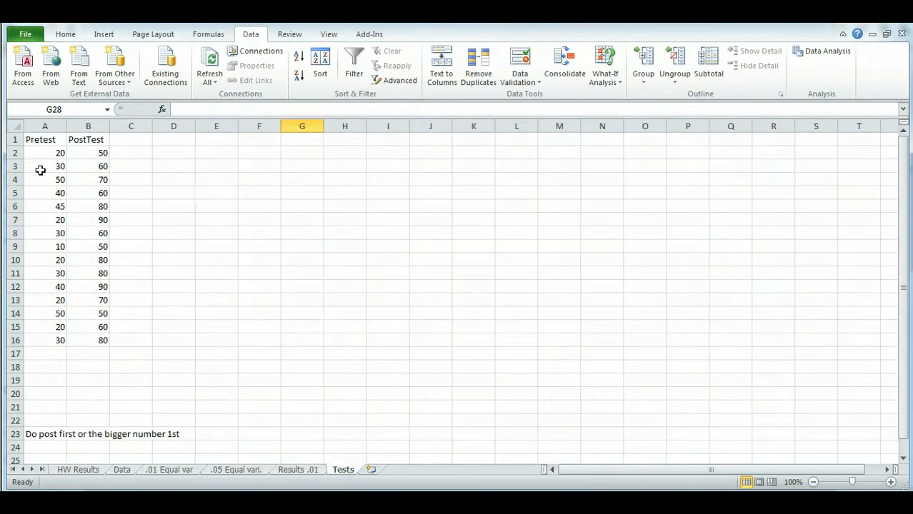
left_click_drag(42, 153, 90, 155)
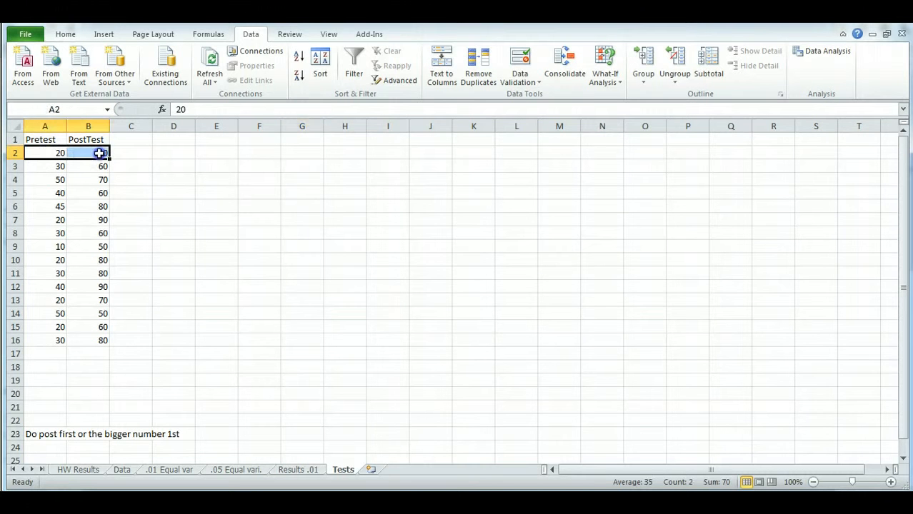
left_click(98, 153)
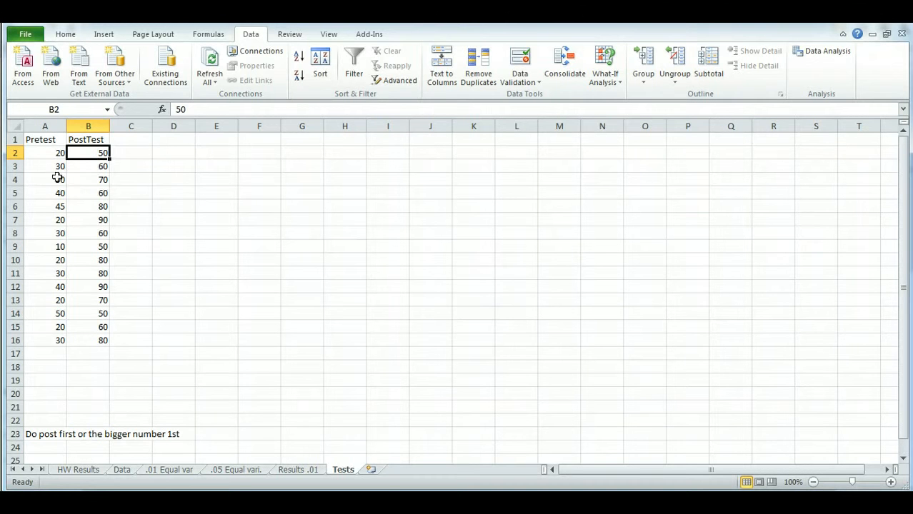
left_click(284, 470)
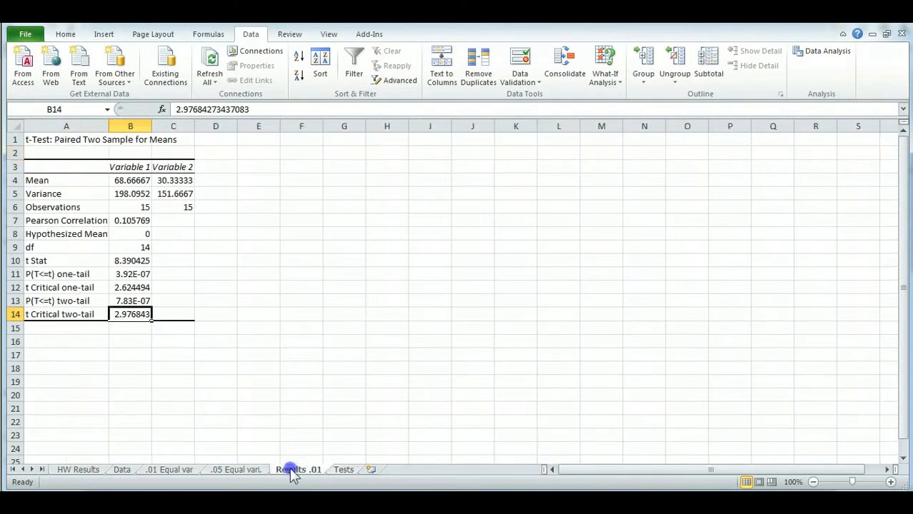
left_click(101, 287)
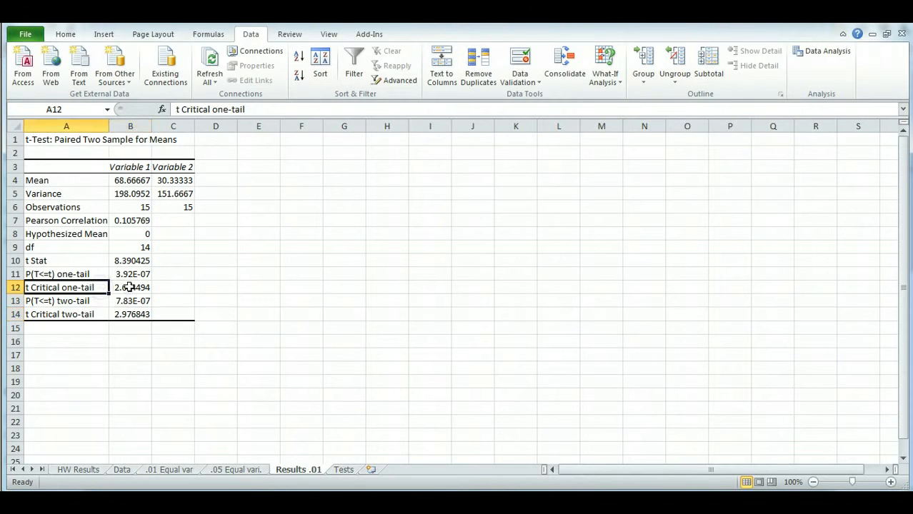
- Overwrite the t Critical one-tail value on the Results .01 sheet with 9
left_click(129, 288)
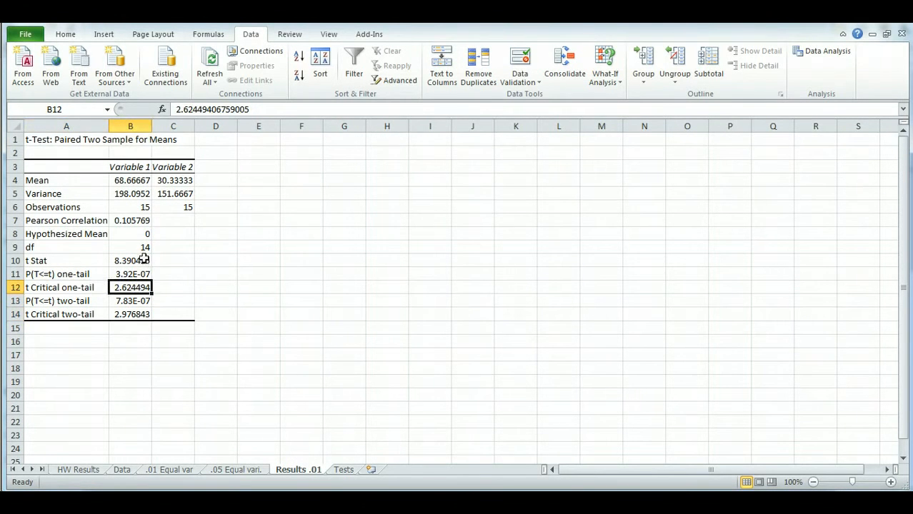
left_click(144, 259)
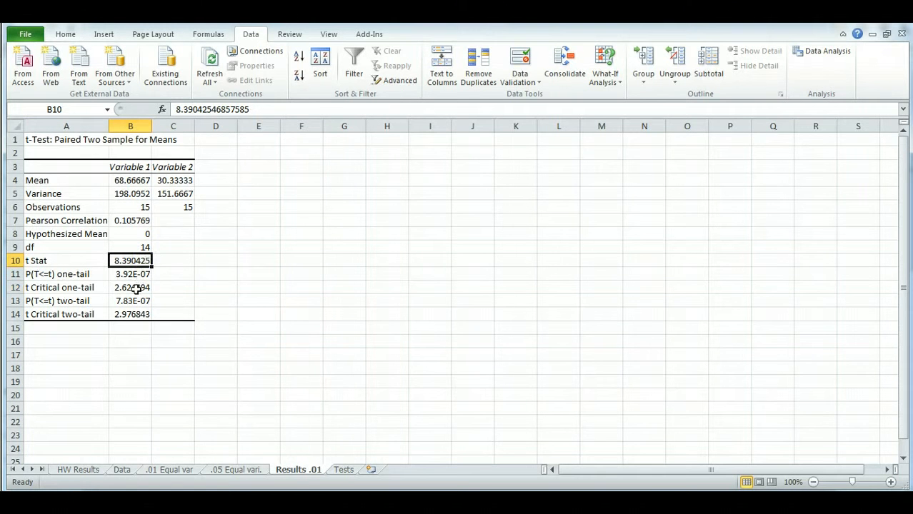
left_click(137, 289)
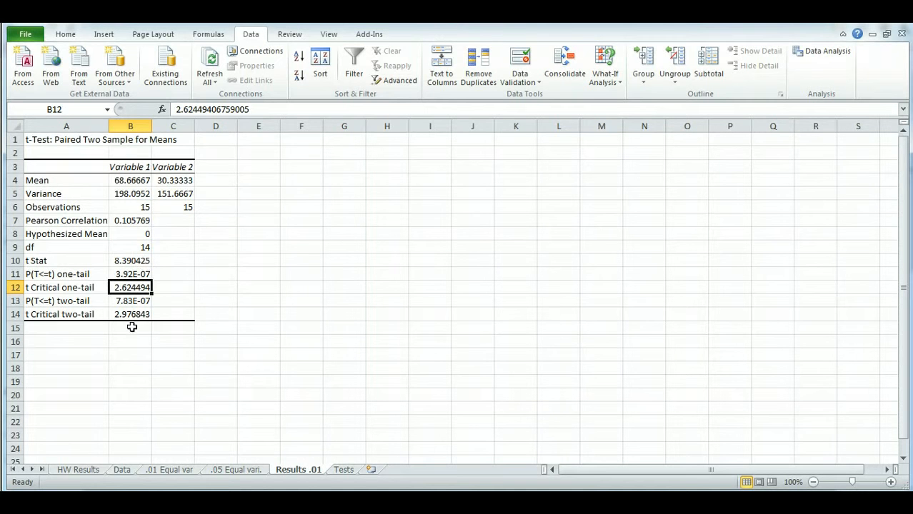
left_click(142, 258)
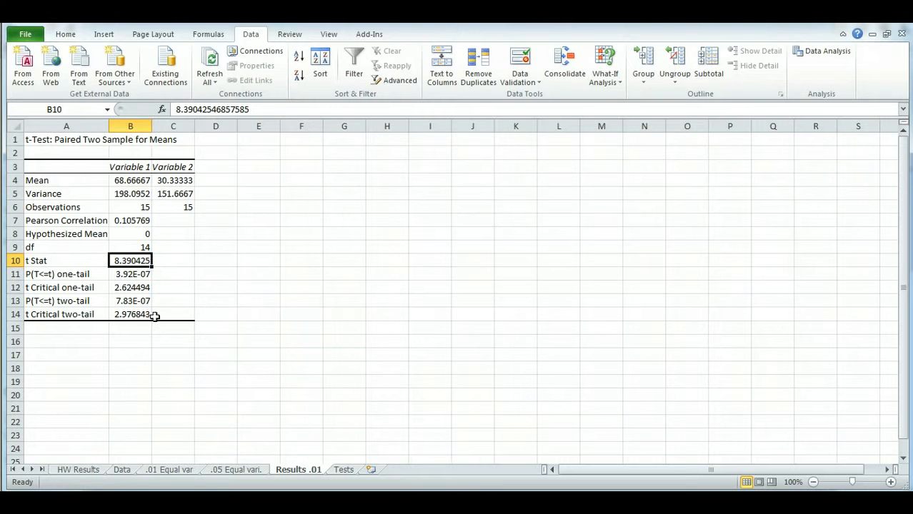
left_click(135, 289)
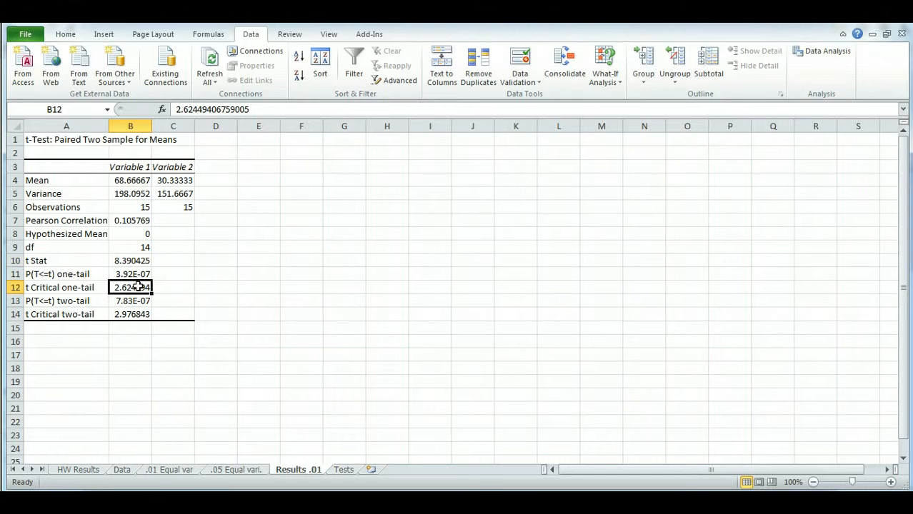
type("9")
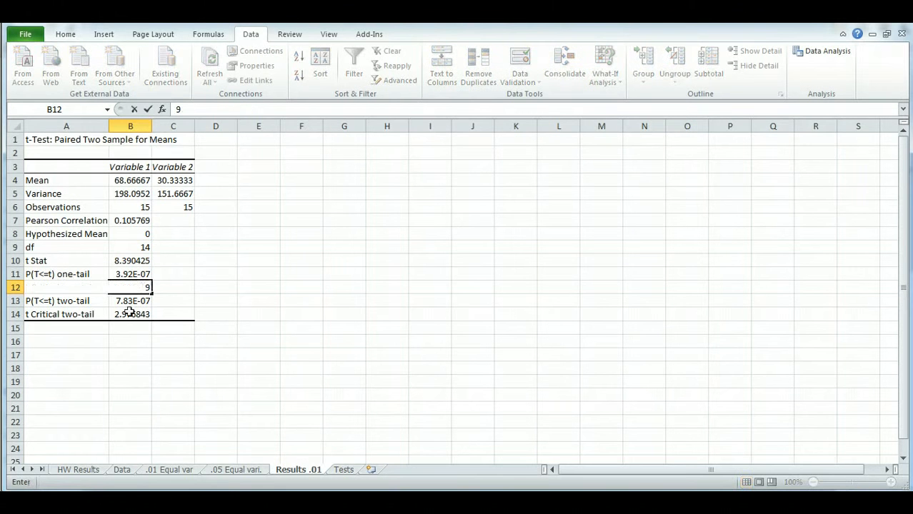
left_click(122, 337)
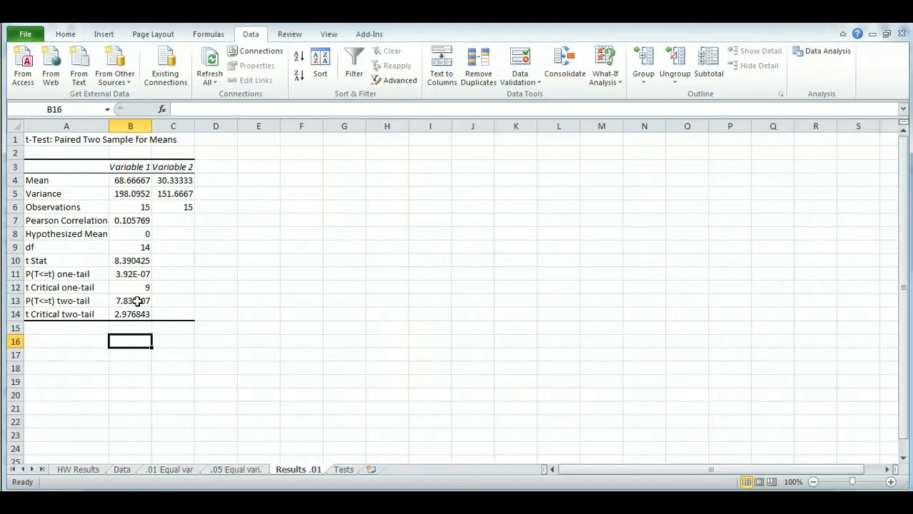
- Overwrite the t Critical two-tail value on the Results .01 sheet with 9
left_click(135, 301)
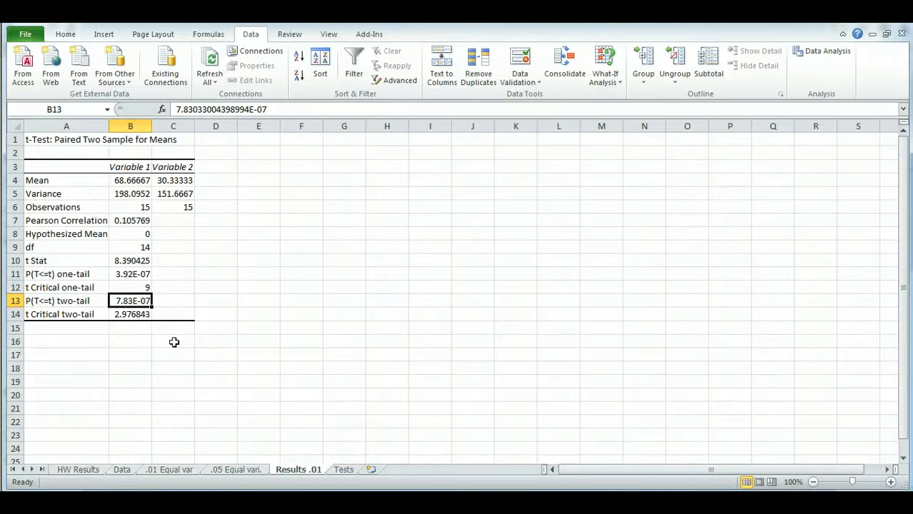
left_click(130, 326)
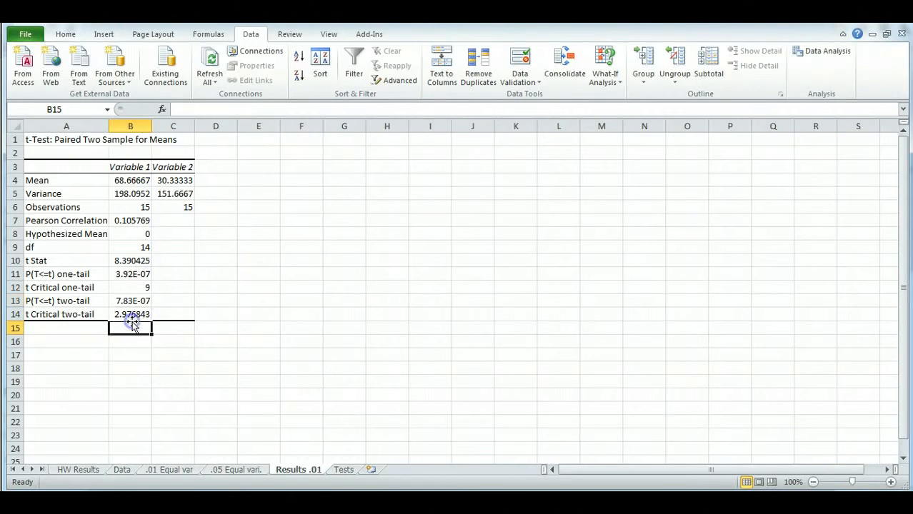
left_click(131, 314)
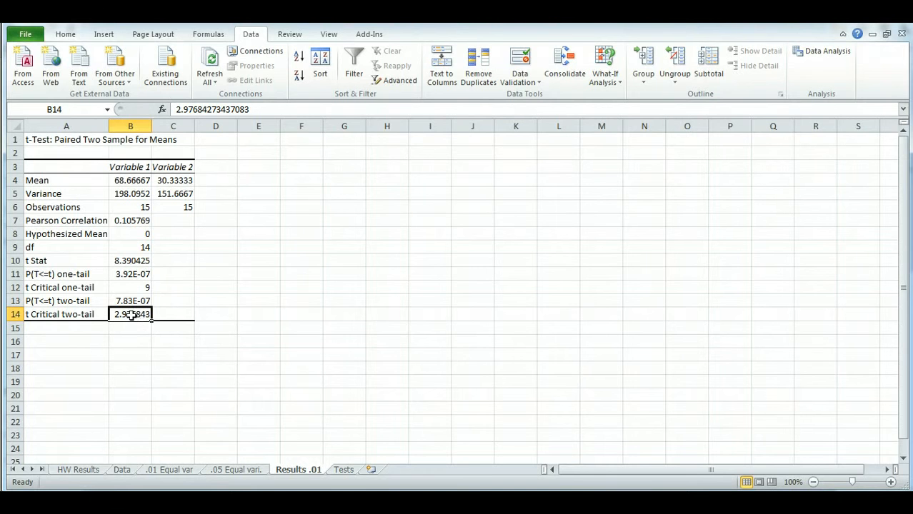
left_click(136, 262)
left_click(134, 315)
left_click(141, 260)
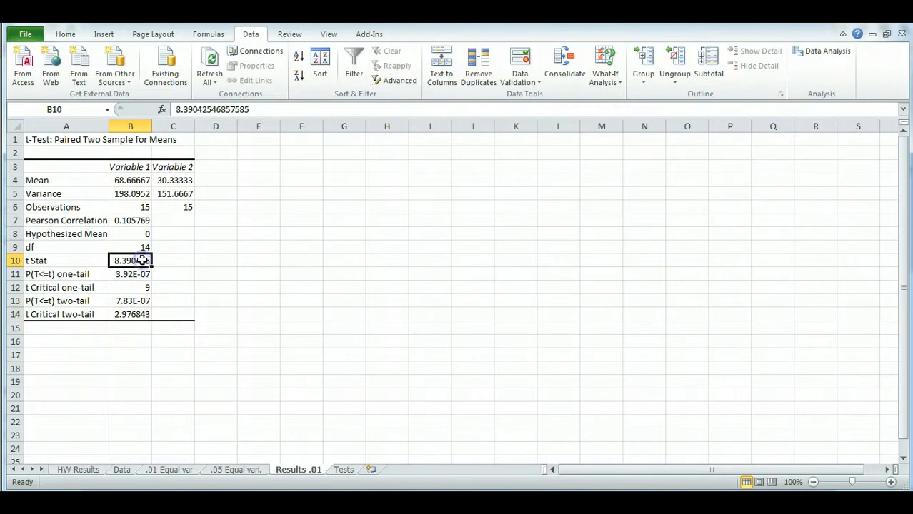
left_click(132, 319)
type("9")
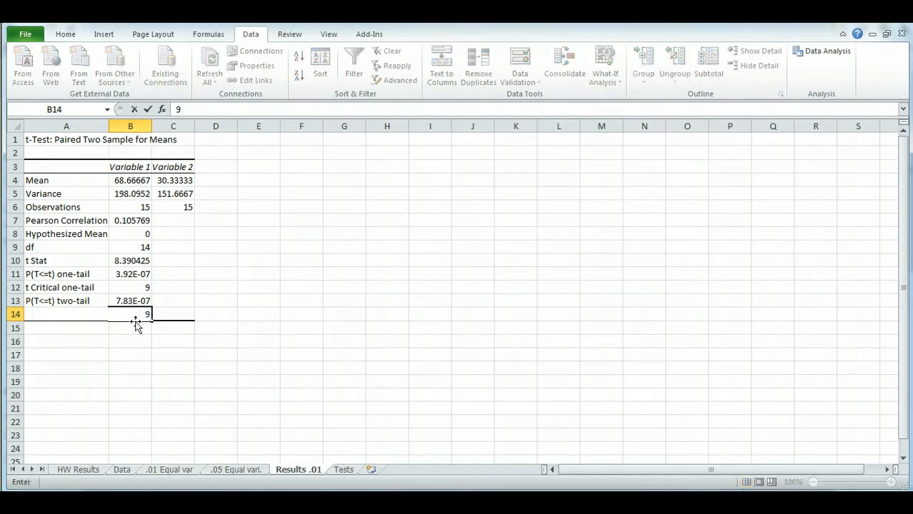
left_click(128, 351)
left_click(138, 317)
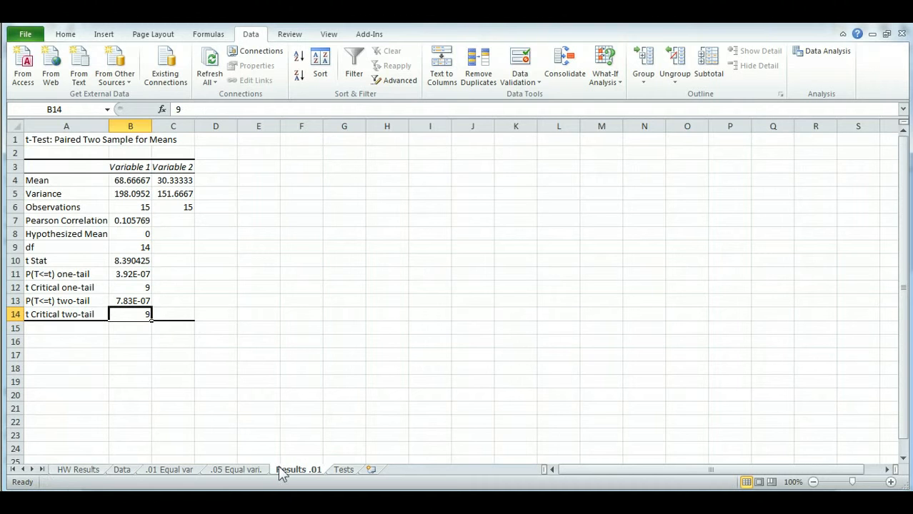
- Switch to the Data sheet with Male and Female columns and open the t-Test: Two-Sample Assuming Equal Variances tool
left_click(343, 471)
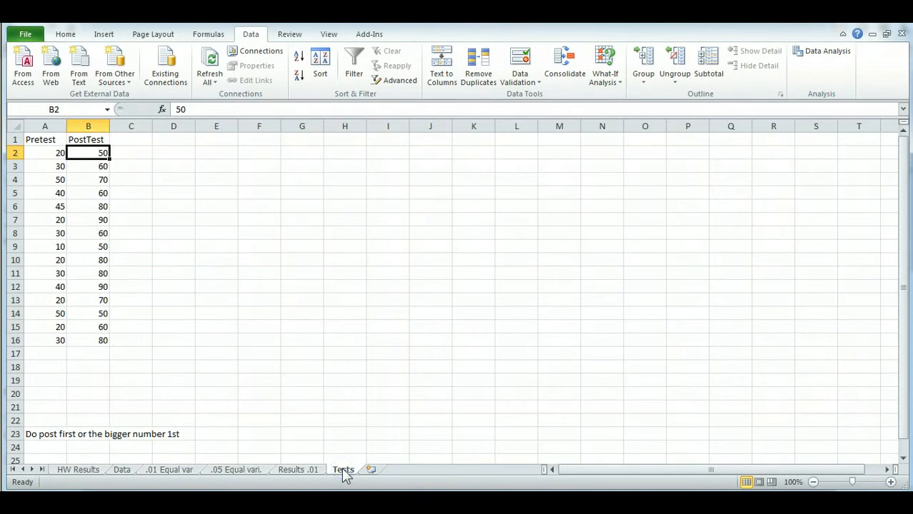
left_click(123, 471)
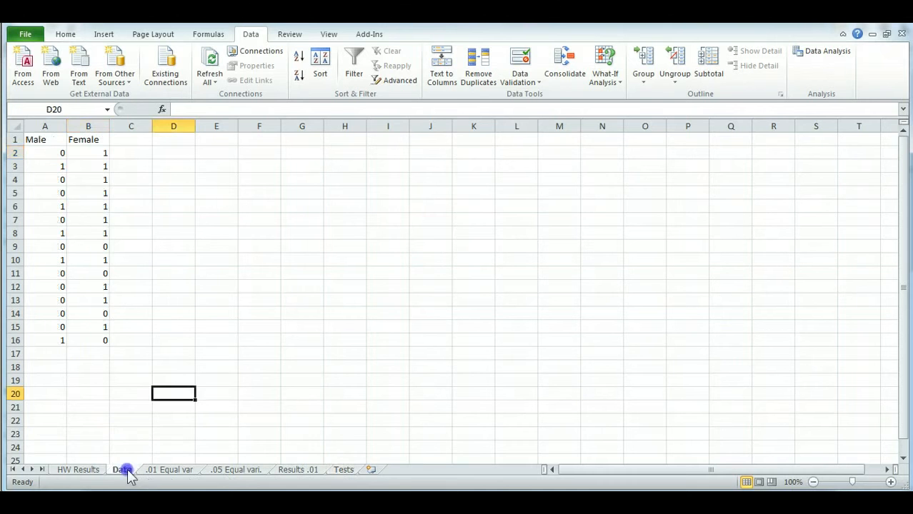
left_click_drag(43, 150, 78, 348)
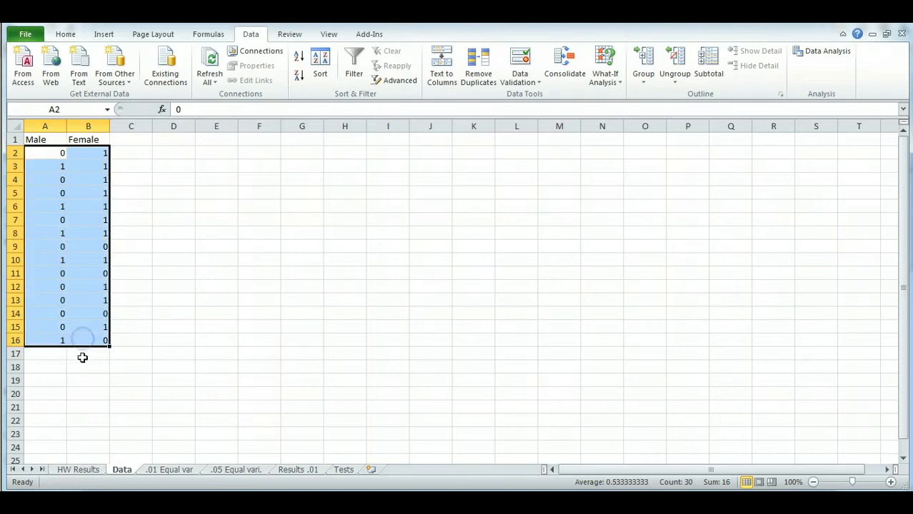
left_click(82, 357)
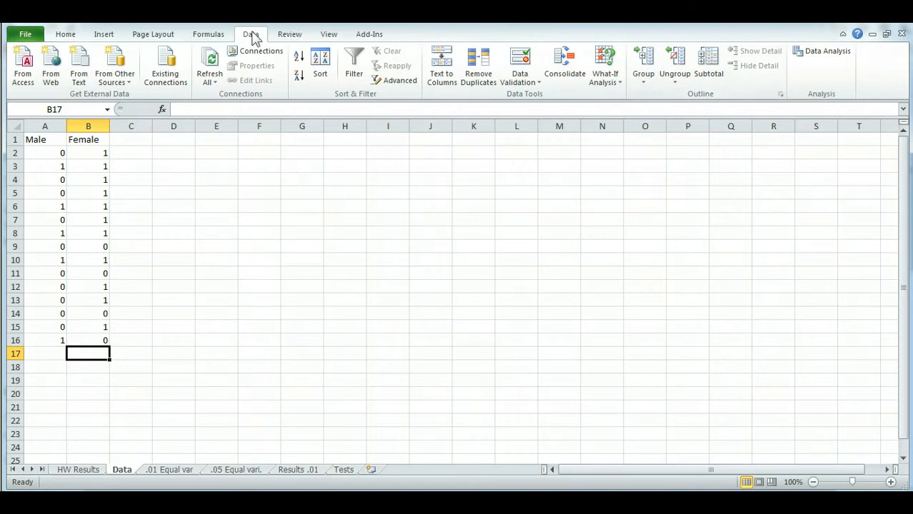
left_click(816, 50)
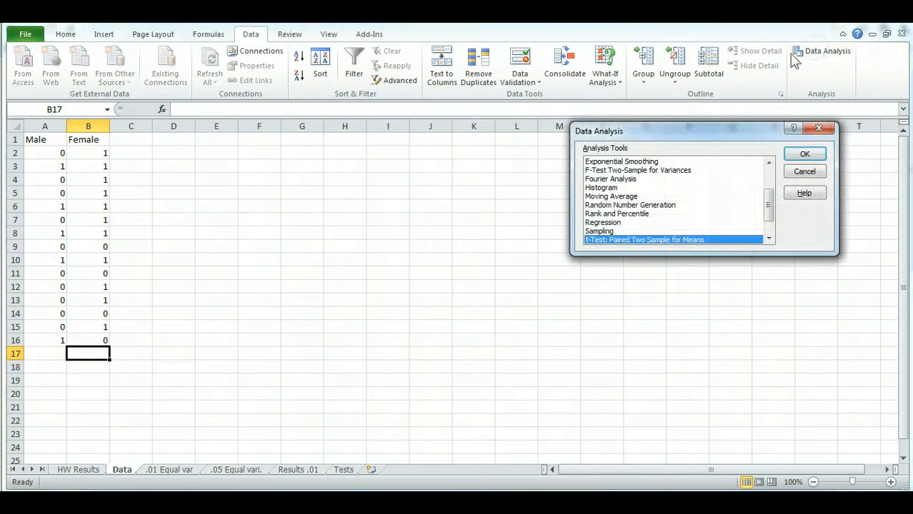
left_click(769, 239)
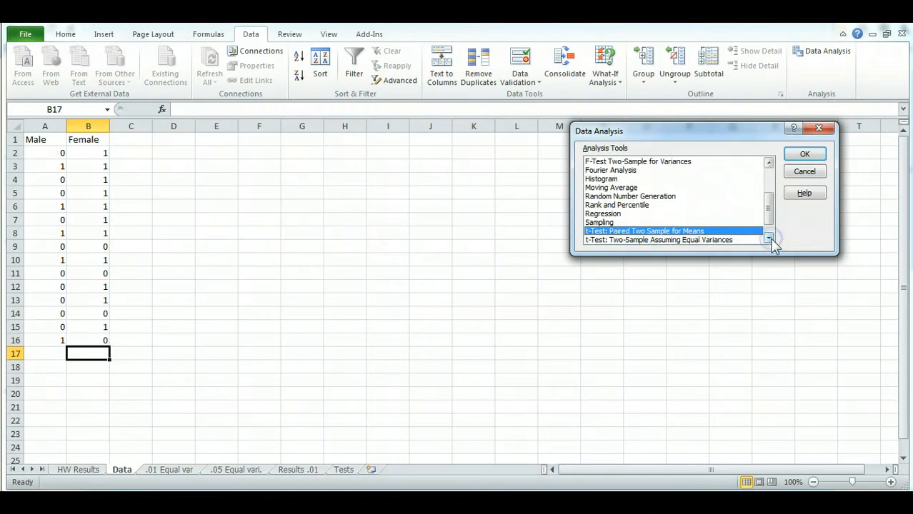
left_click(712, 242)
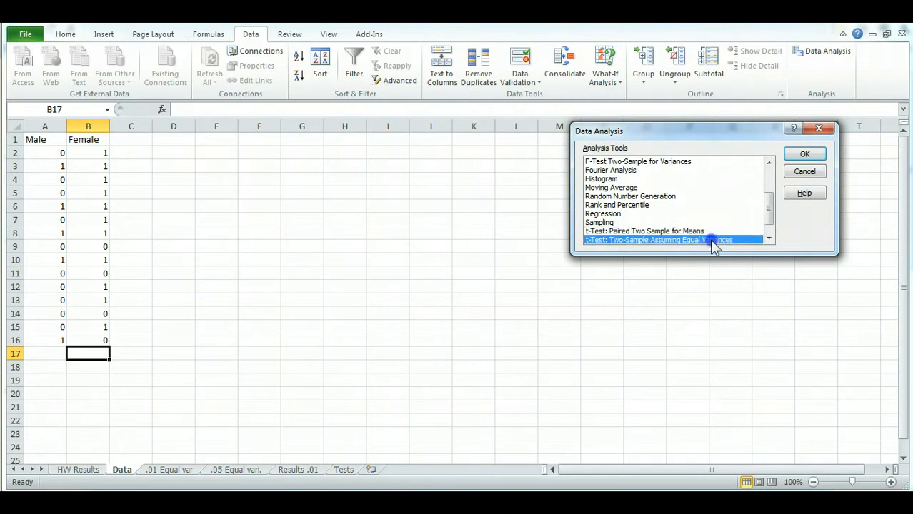
left_click(803, 156)
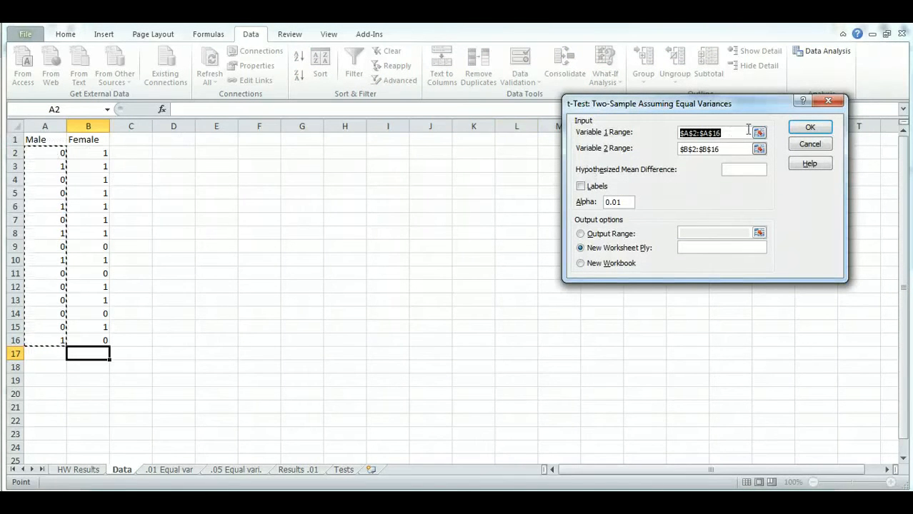
- Set Variable 1 Range to $A$2:$A$16 and Variable 2 Range to $B$2:$B$16, then run the test to a new worksheet
key("Delete")
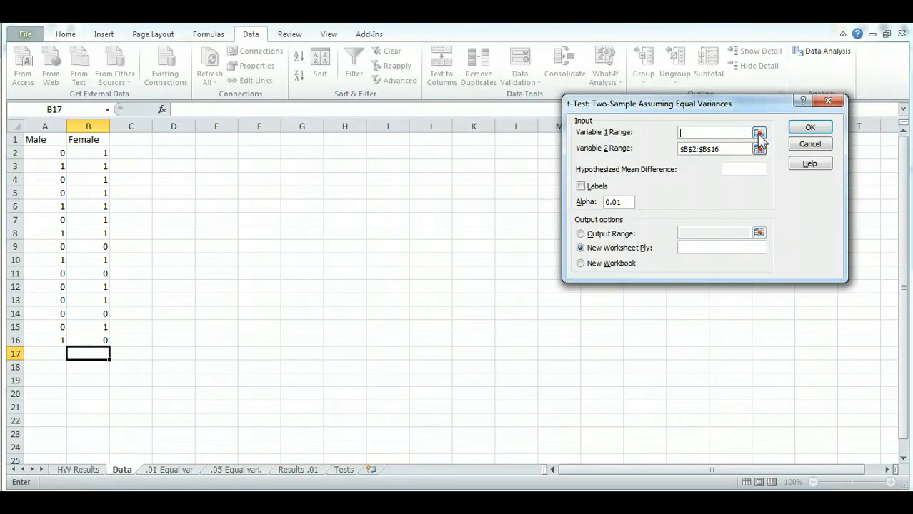
left_click(759, 133)
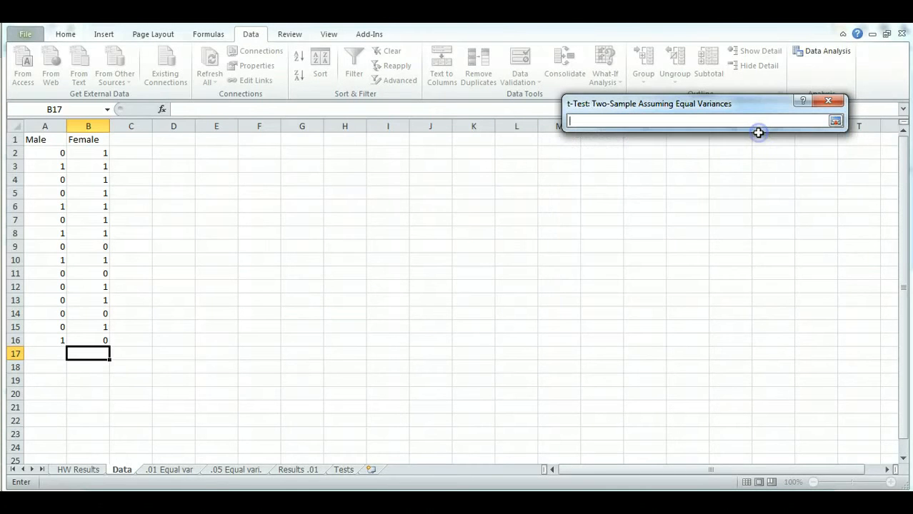
left_click_drag(63, 151, 44, 344)
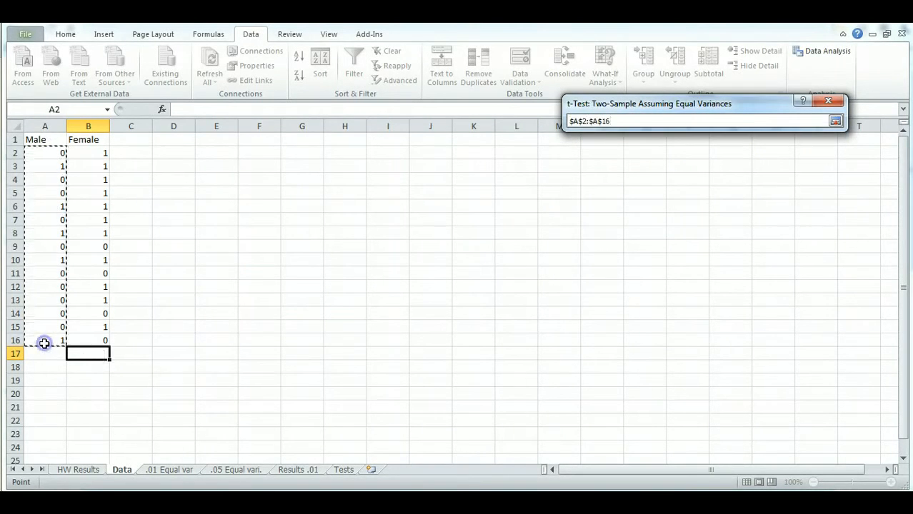
left_click(834, 120)
left_click_drag(723, 149, 657, 147)
key("Delete")
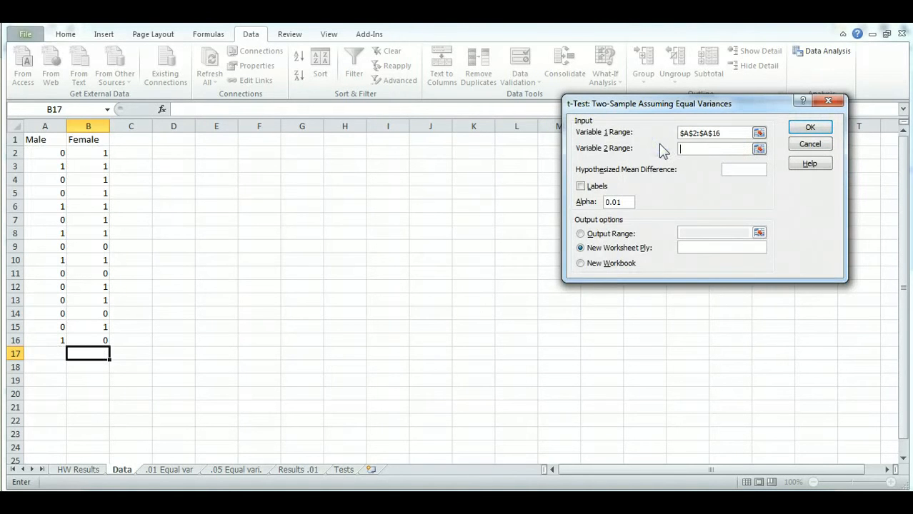
left_click(759, 149)
left_click_drag(102, 153, 99, 335)
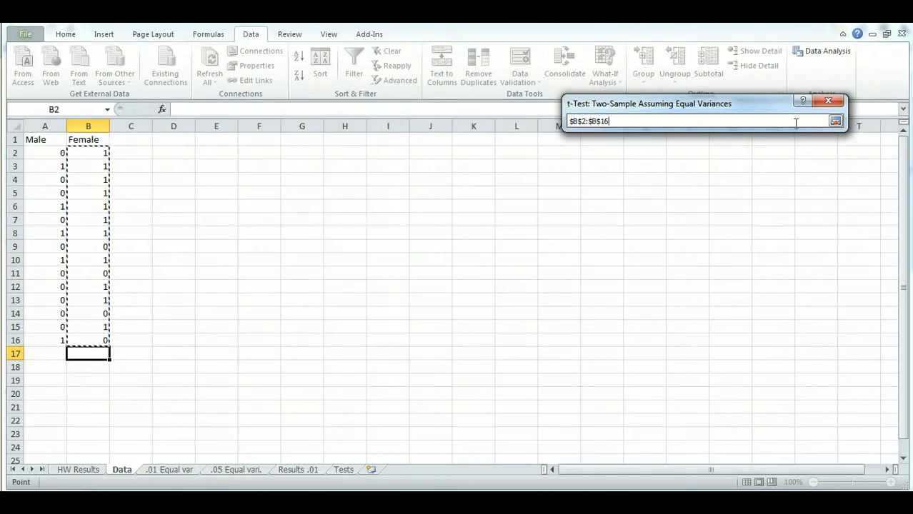
left_click(835, 120)
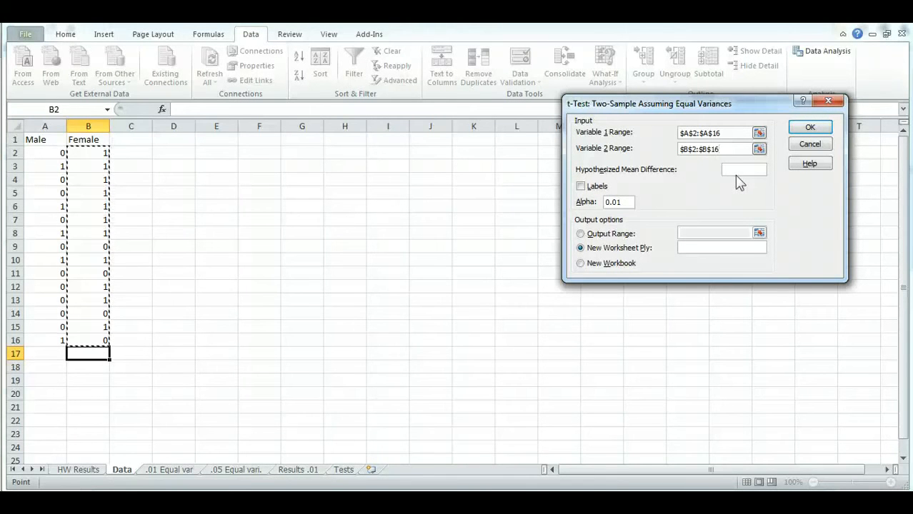
left_click(812, 129)
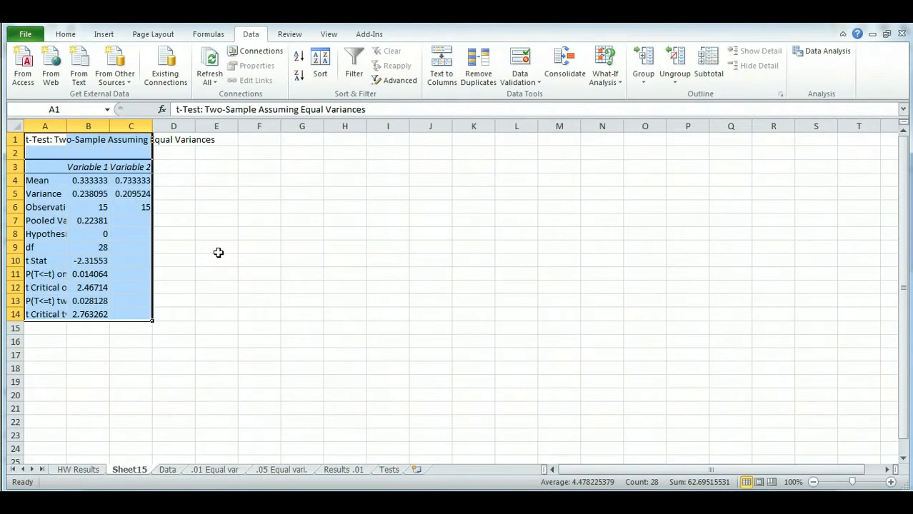
- Widen column A on the new results sheet and examine the t Stat and t Critical two-tail values
left_click(86, 327)
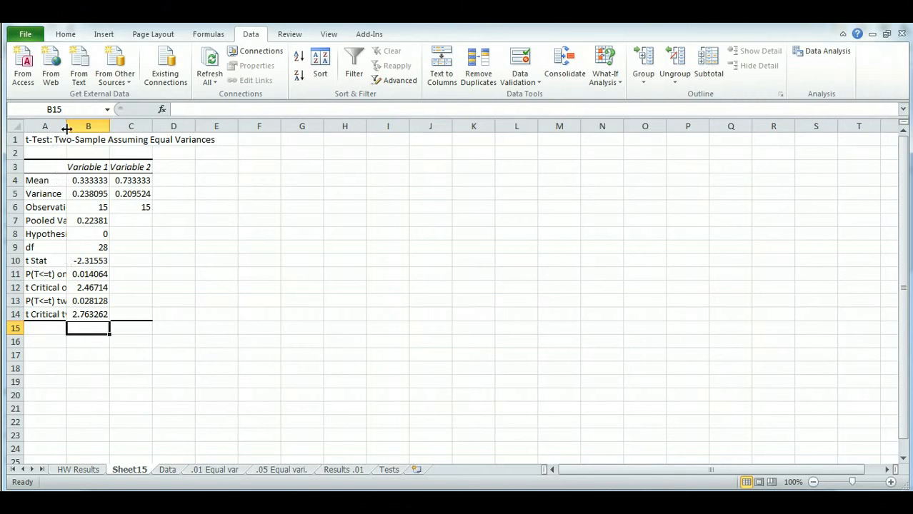
left_click_drag(67, 129, 117, 130)
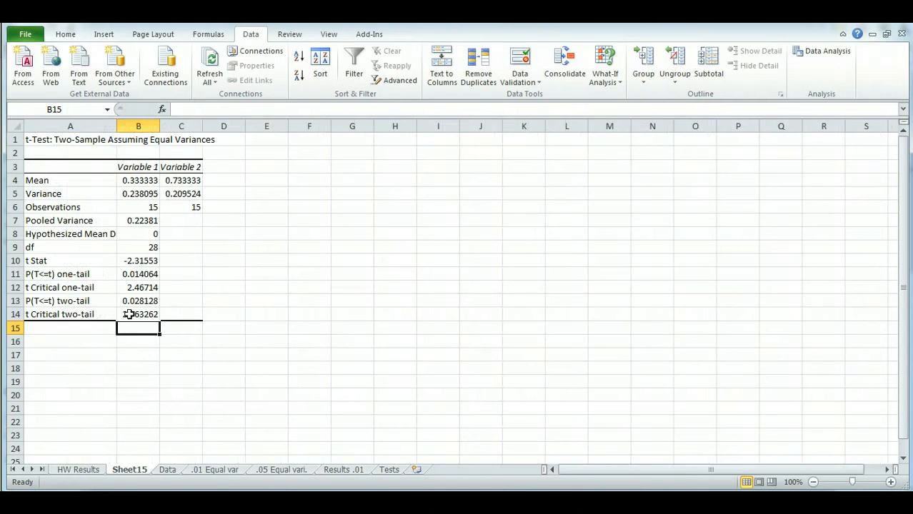
left_click(143, 259)
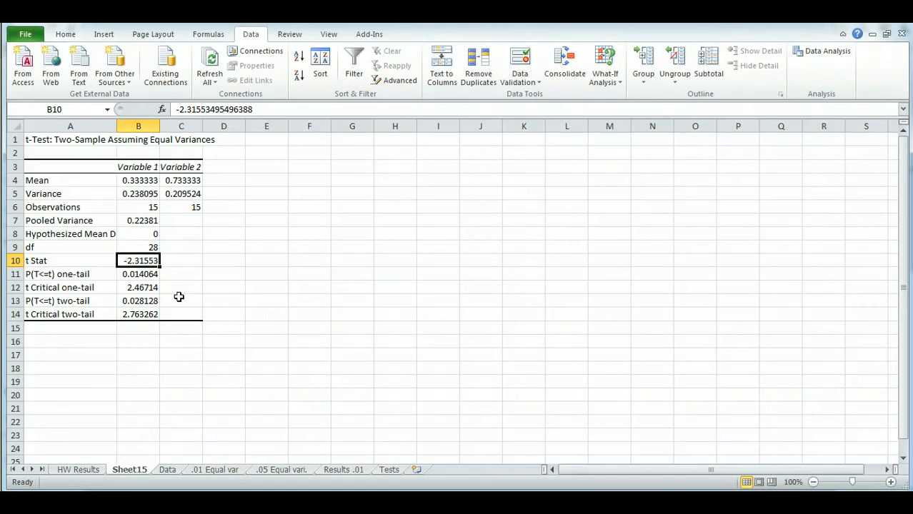
left_click(146, 314)
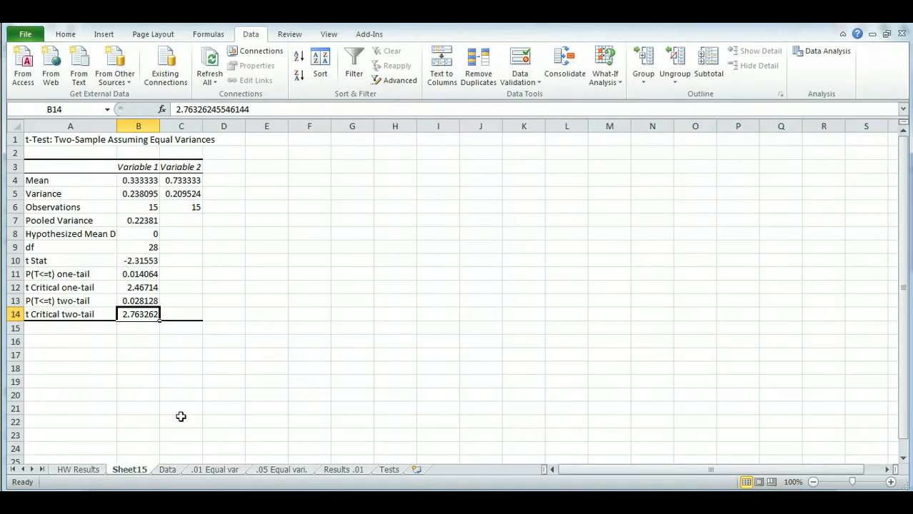
- Open the .05 Equal vari. sheet and examine its t Critical two-tail value
left_click(167, 470)
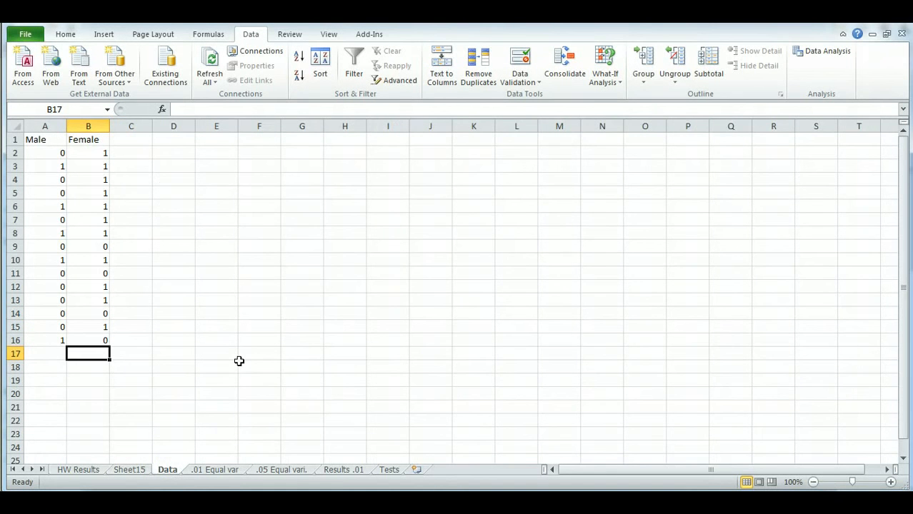
left_click(285, 470)
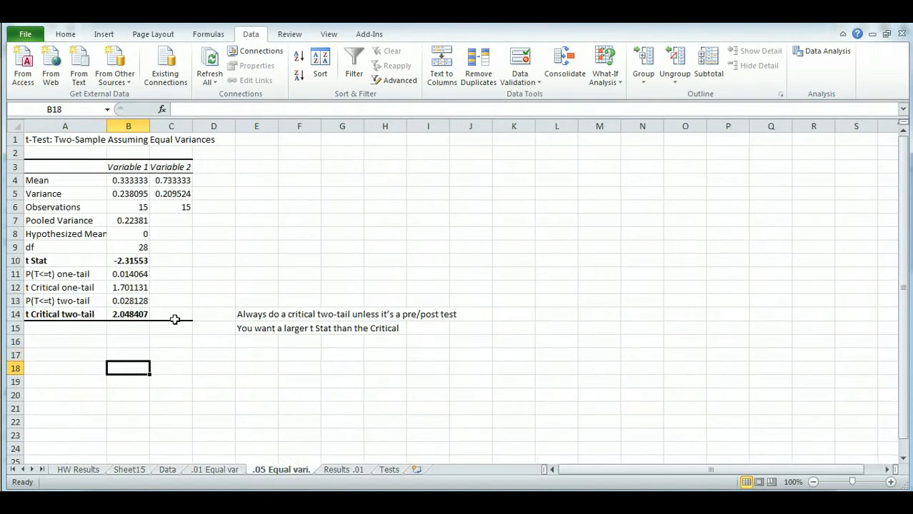
left_click(135, 316)
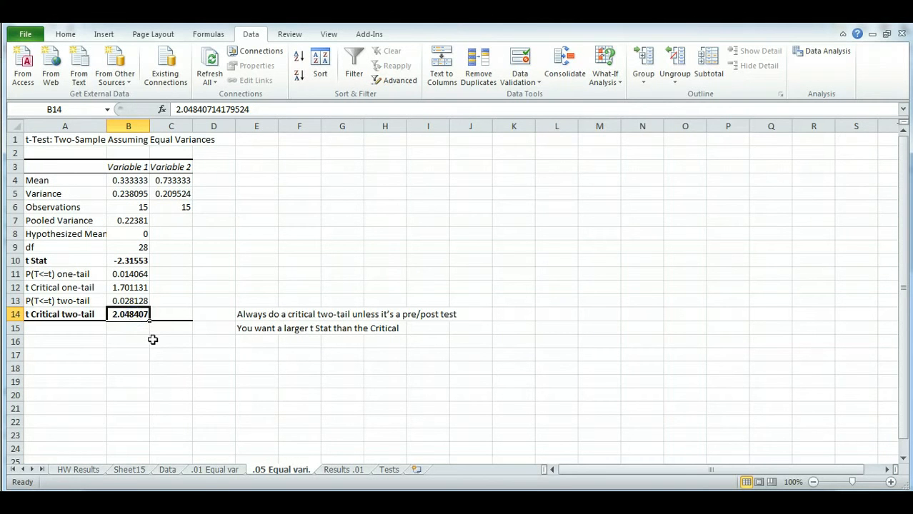
- Examine the t Stat and t Critical two-tail cells and the explanatory notes beside them on the .05 Equal vari. sheet
left_click(131, 262)
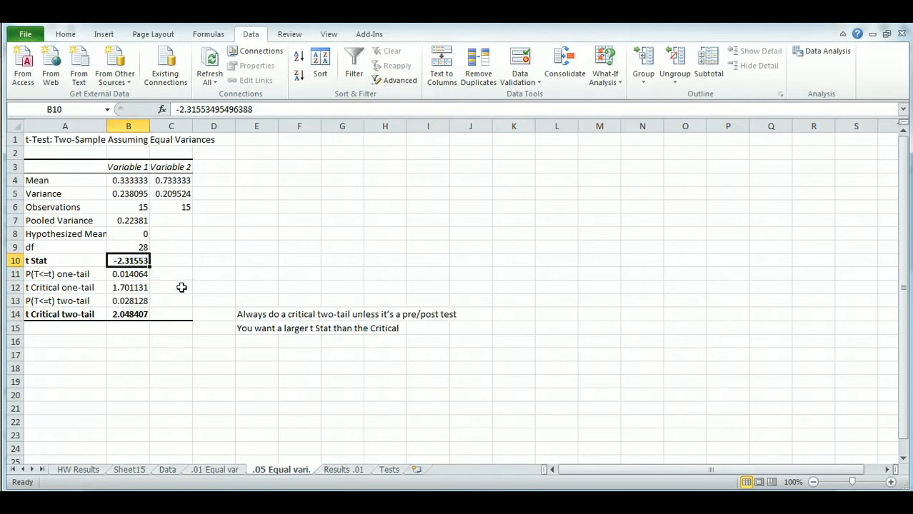
left_click(143, 314)
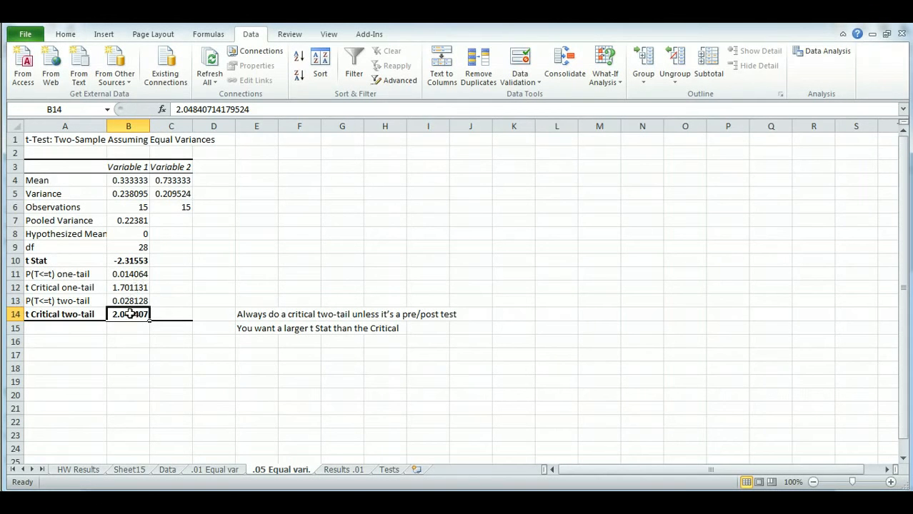
left_click(266, 314)
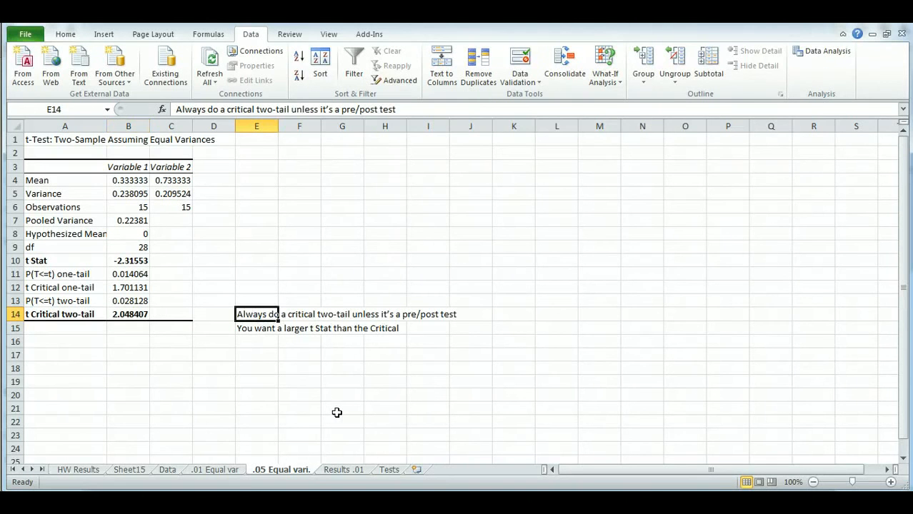
key("Down")
key("Down")
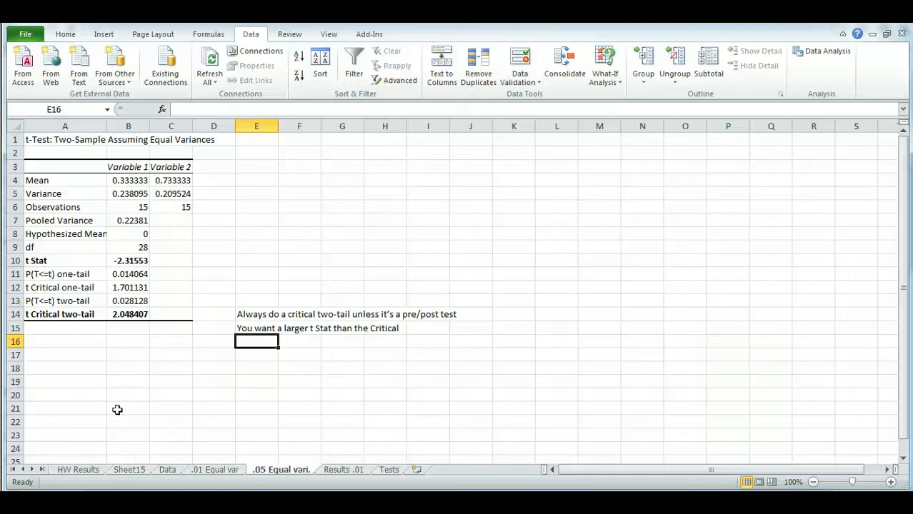
- Compare the t Stat repeatedly against the t Critical one-tail and t Critical two-tail values
left_click(136, 260)
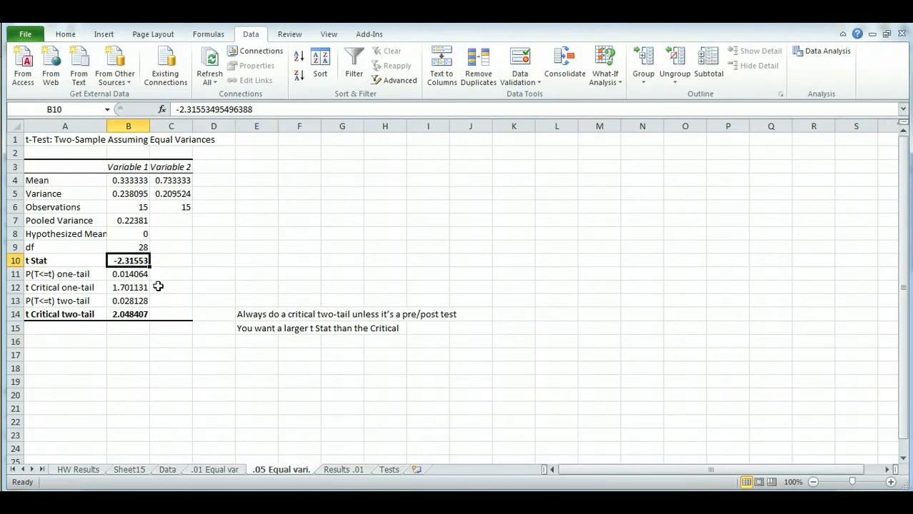
left_click(135, 287)
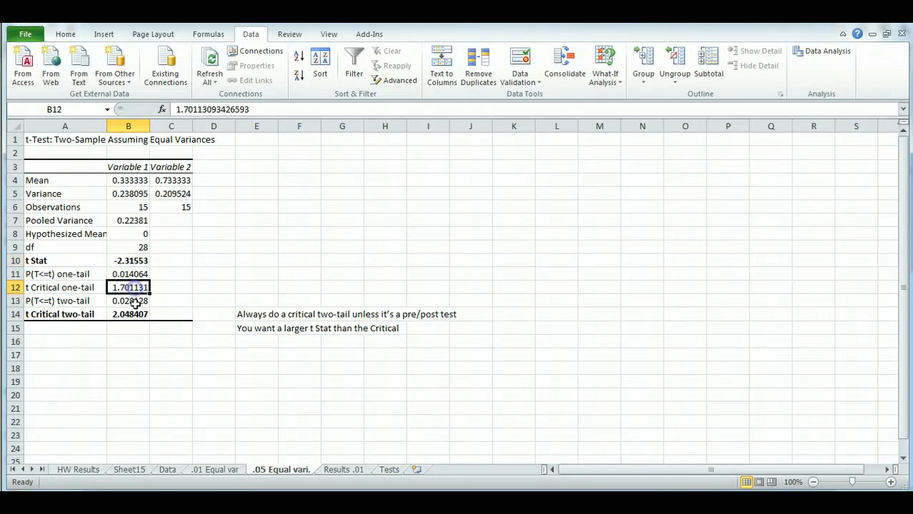
left_click(135, 318)
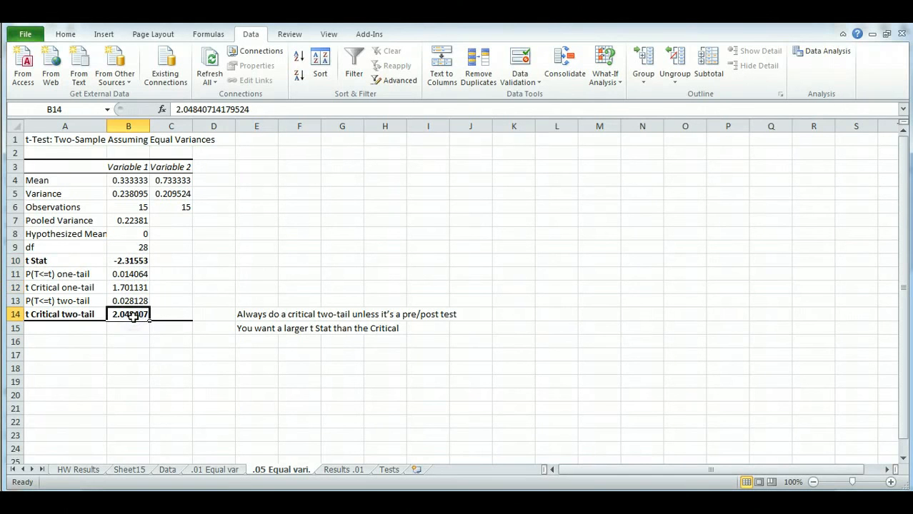
left_click(134, 261)
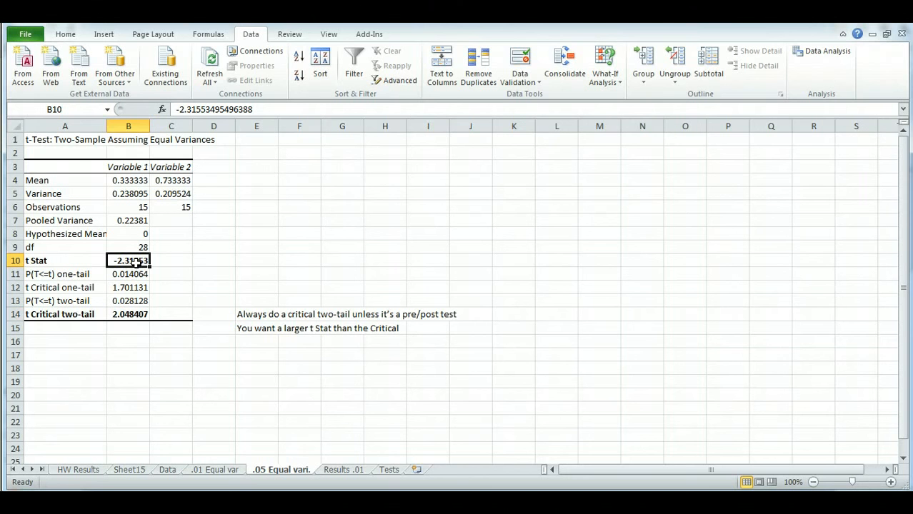
left_click(134, 287)
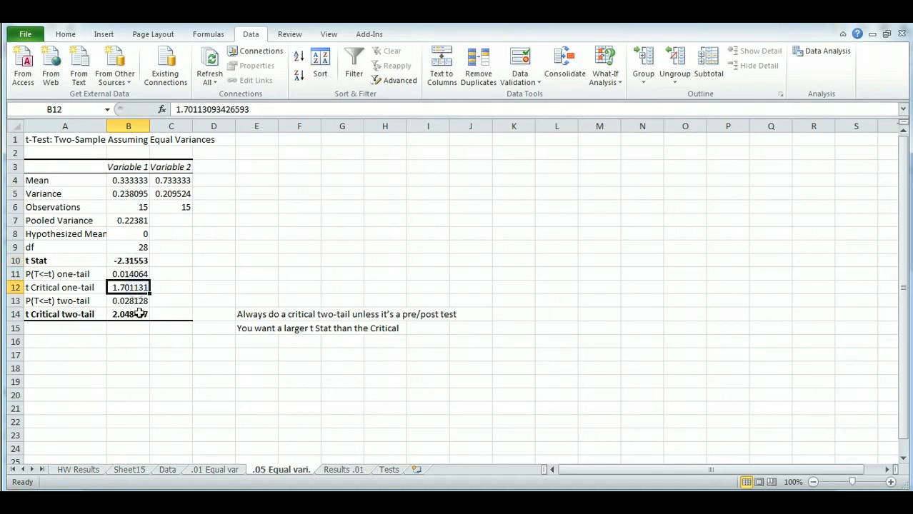
left_click(143, 317)
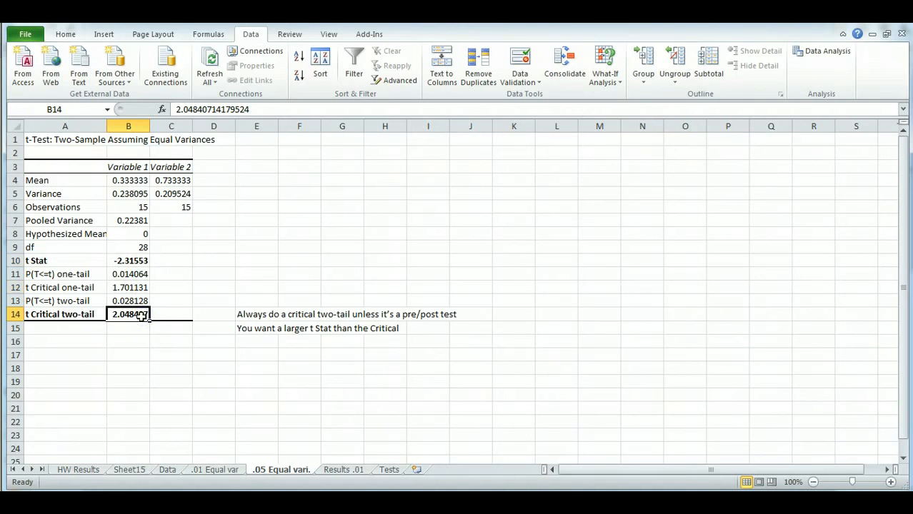
left_click(131, 257)
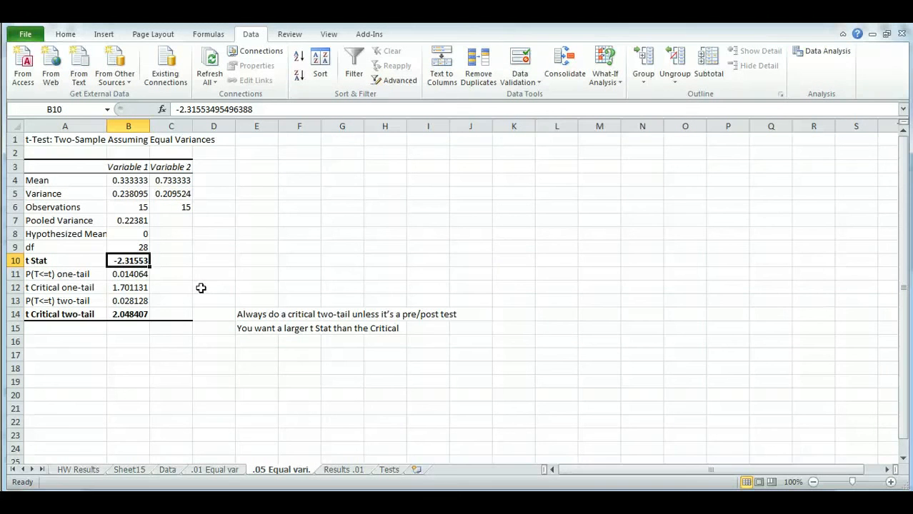
left_click(141, 287)
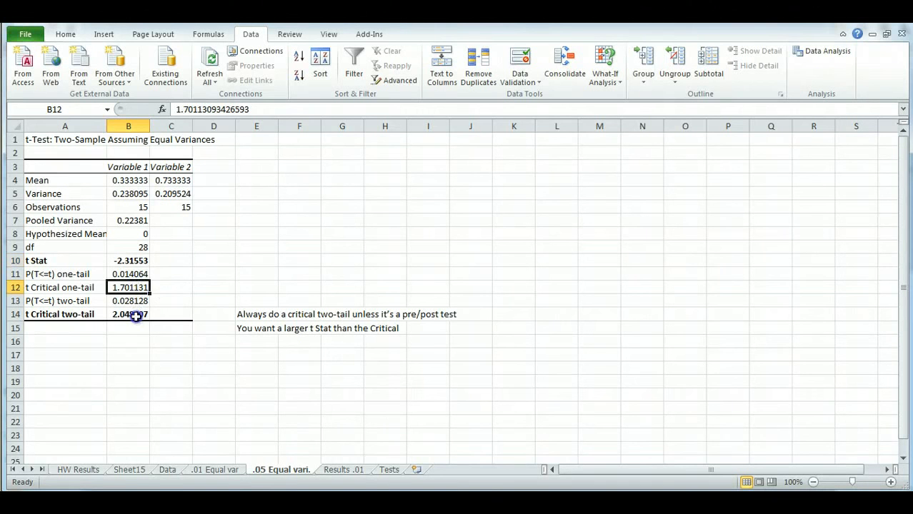
left_click(136, 317)
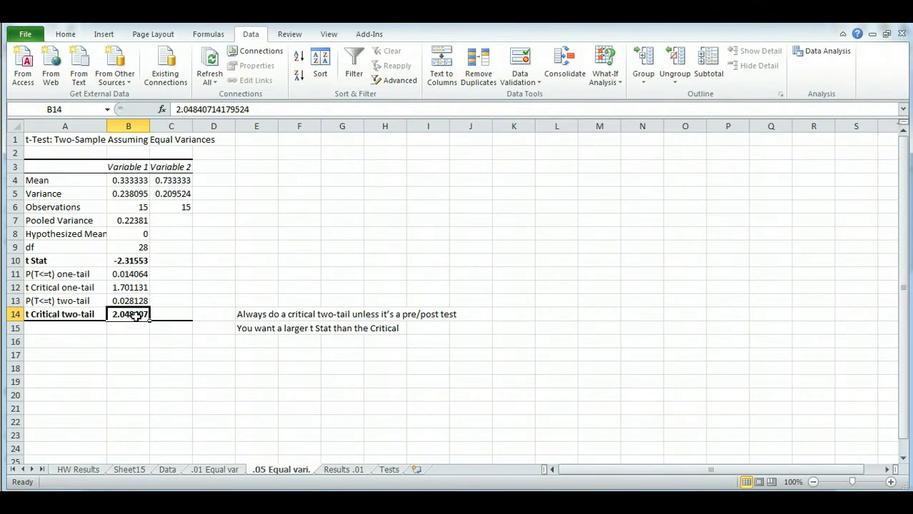